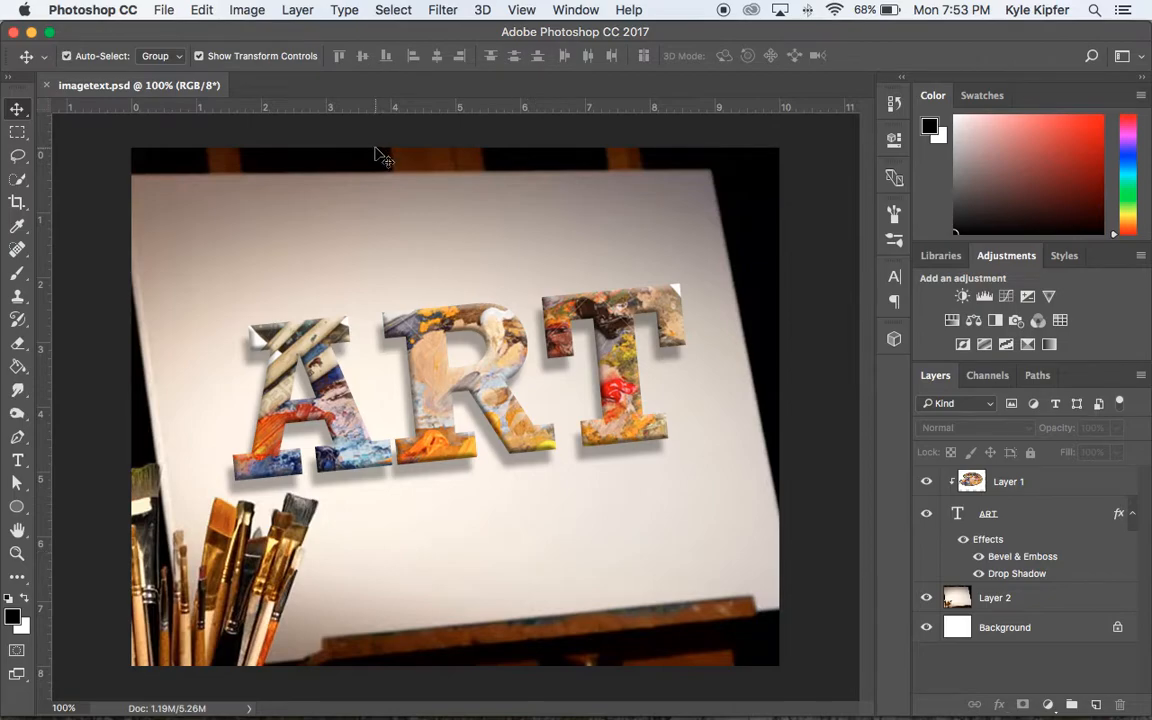
# Step: Switch to Chrome and copy the oil-paint palette image with the brush from the paint palette image results
pyautogui.press('super+Tab')
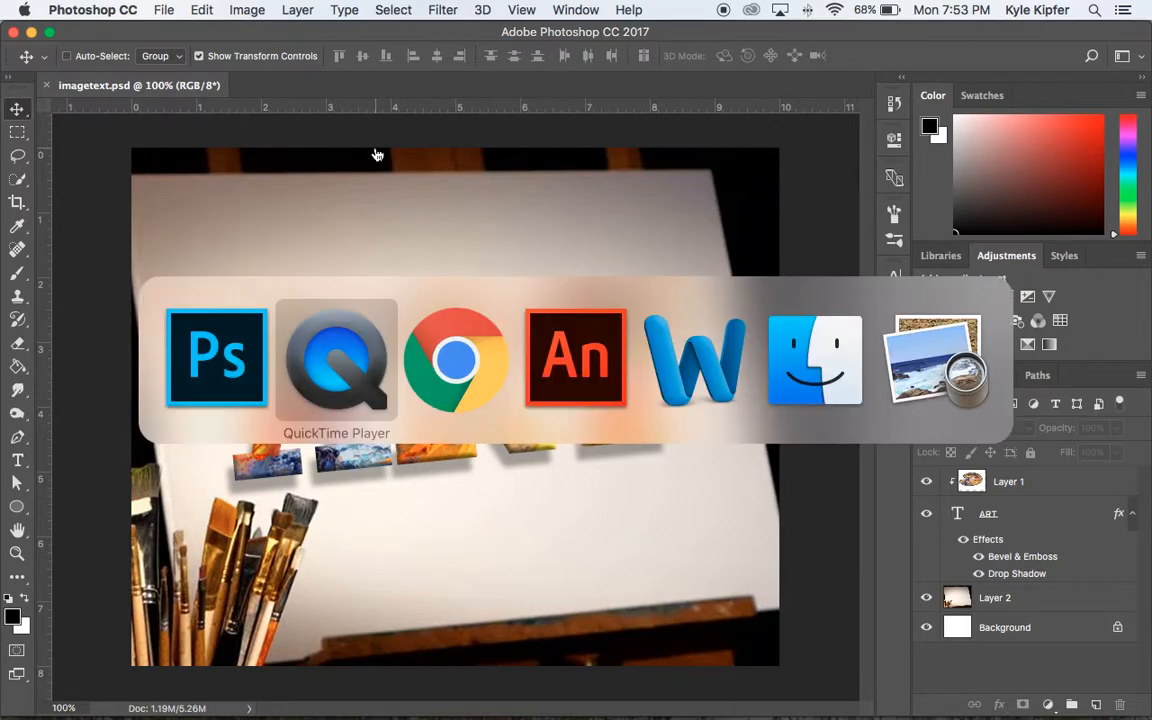
pyautogui.click(449, 374)
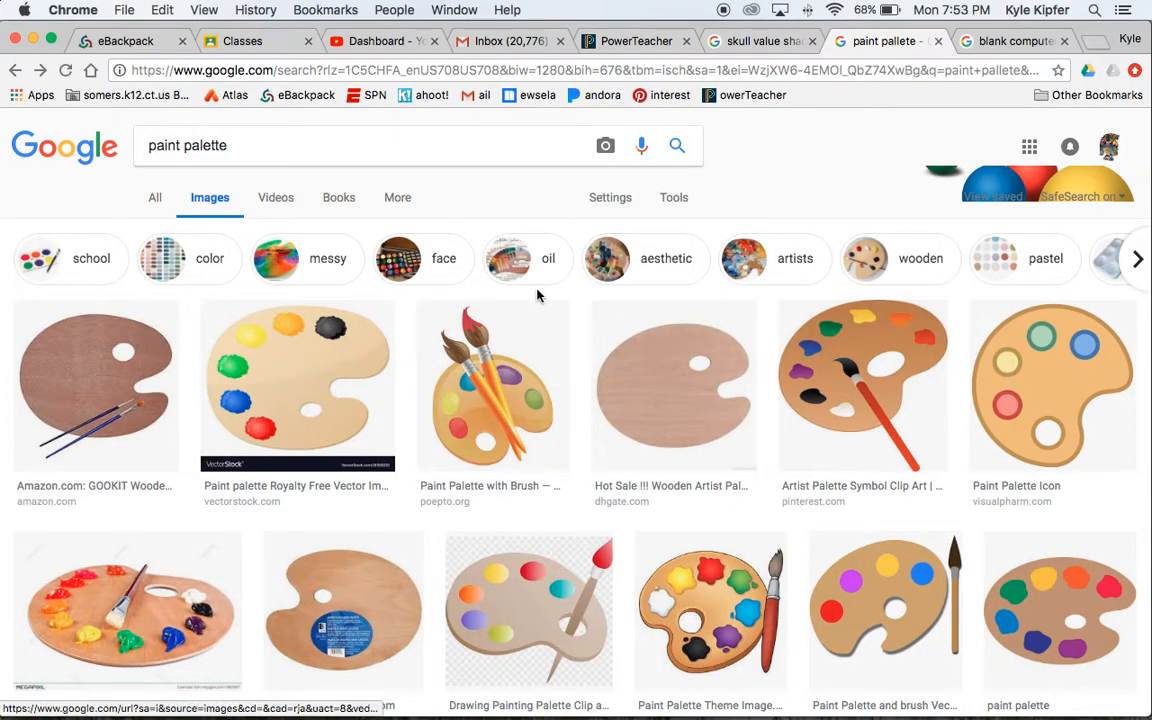
pyautogui.scroll(-10, 420, 320)
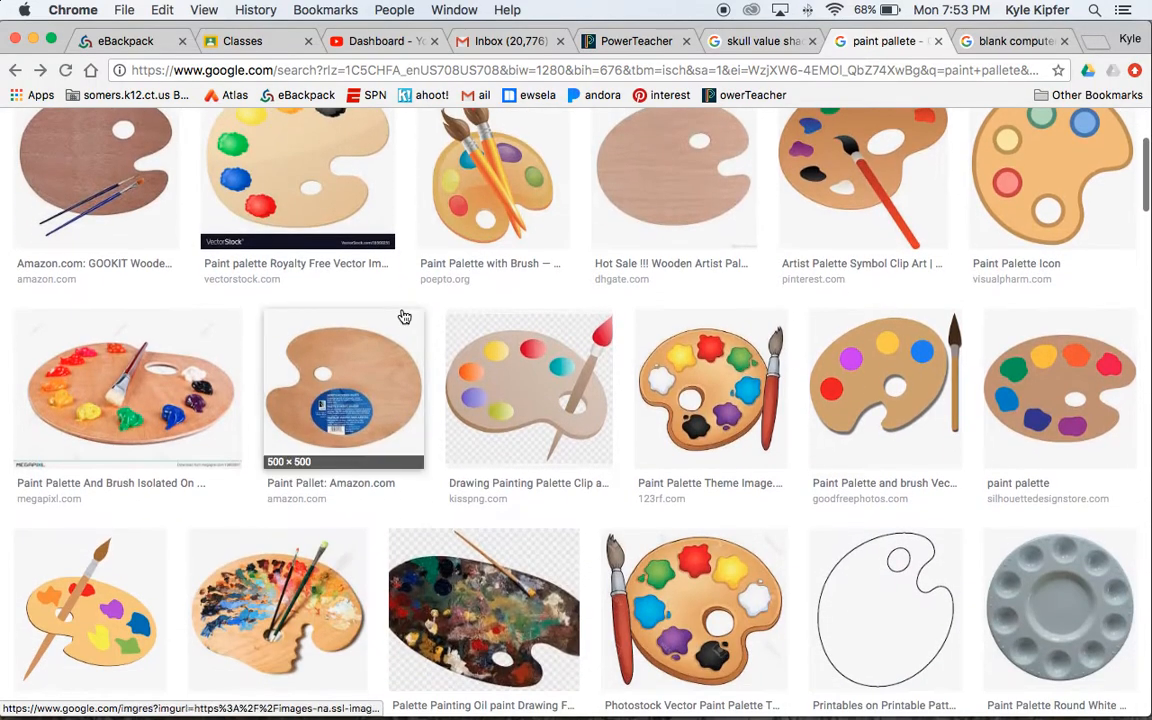
pyautogui.click(407, 318)
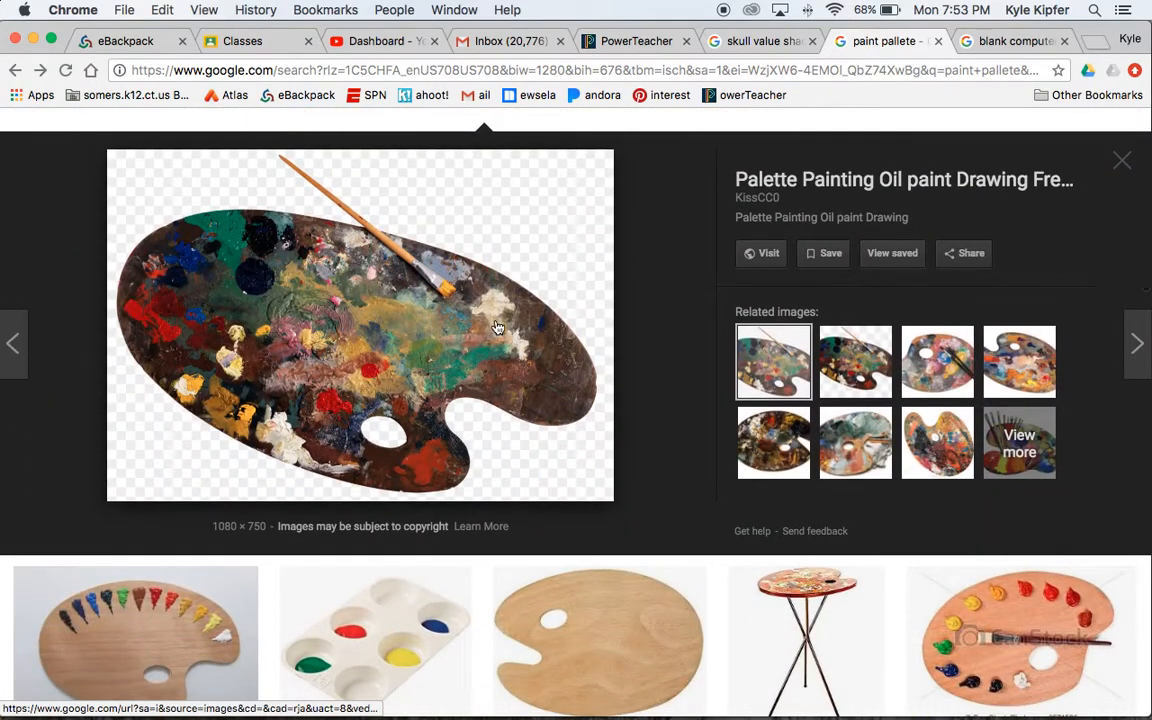
pyautogui.rightClick(346, 315)
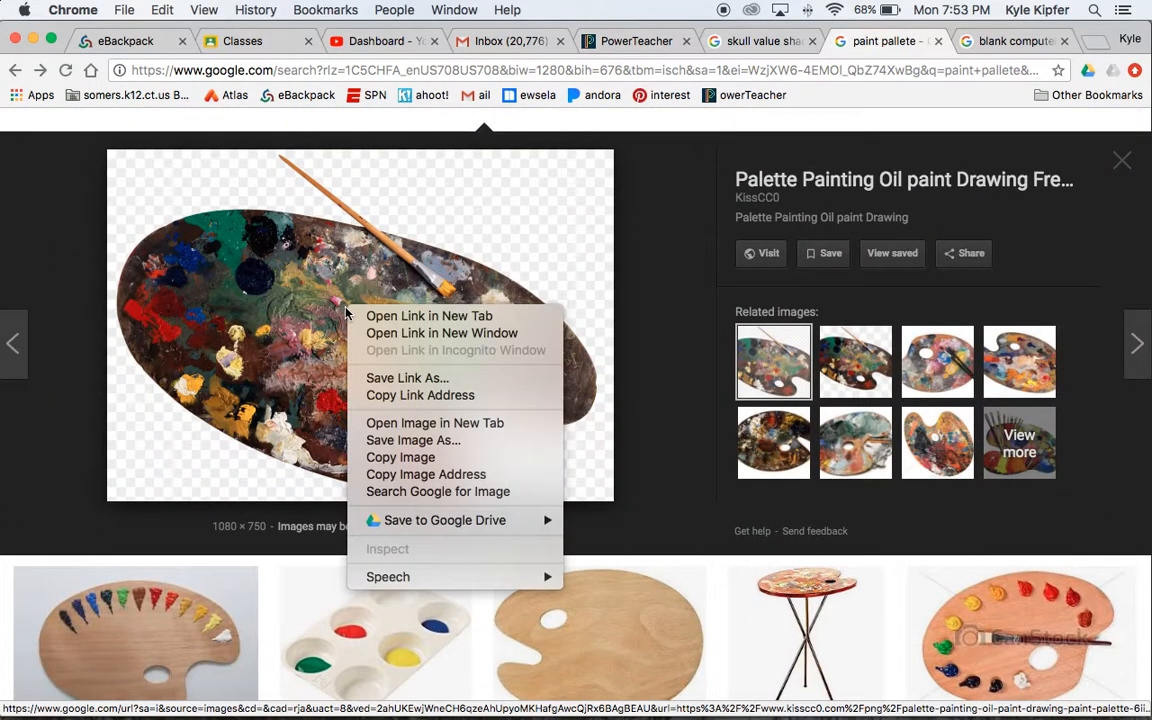
pyautogui.click(433, 459)
# Step: Switch to Photoshop and create a new document 10 inches wide and 8 inches high
pyautogui.moveTo(525, 701)
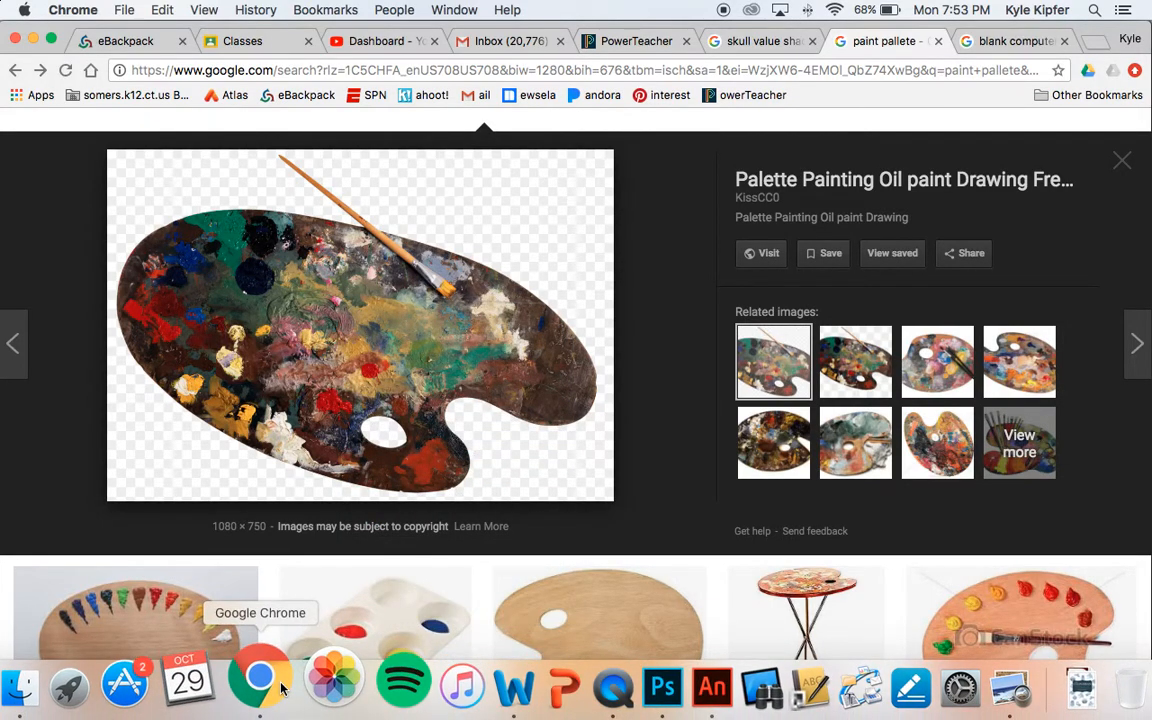
pyautogui.click(620, 683)
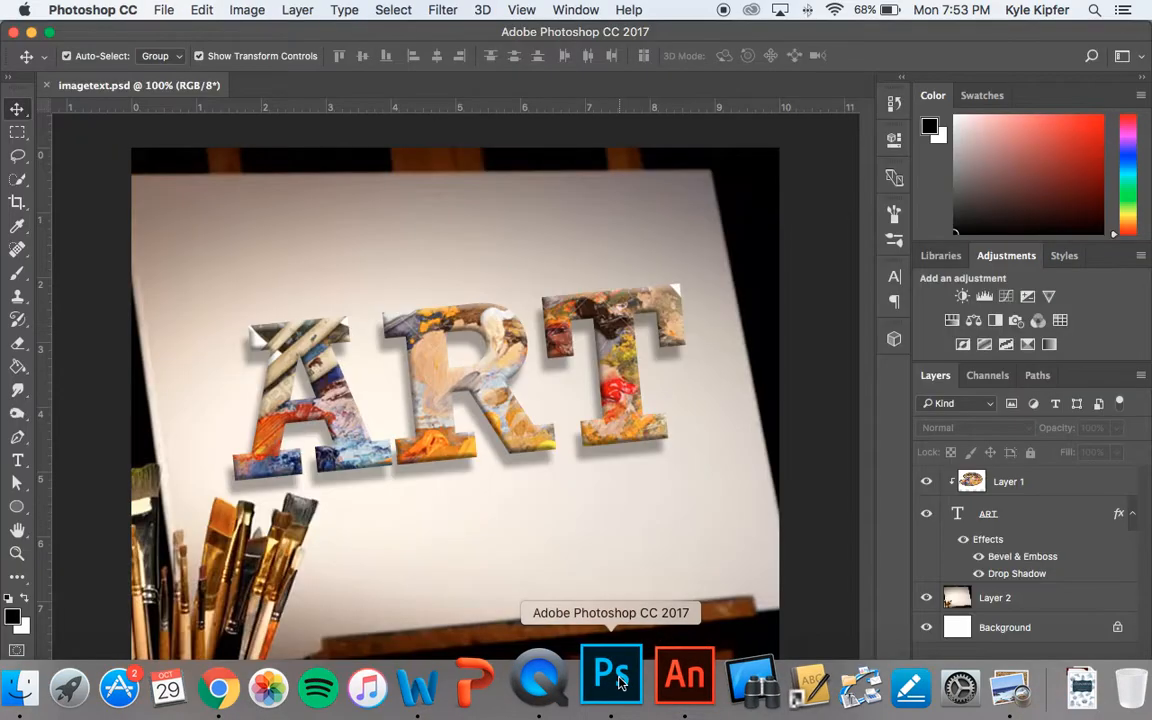
pyautogui.click(161, 9)
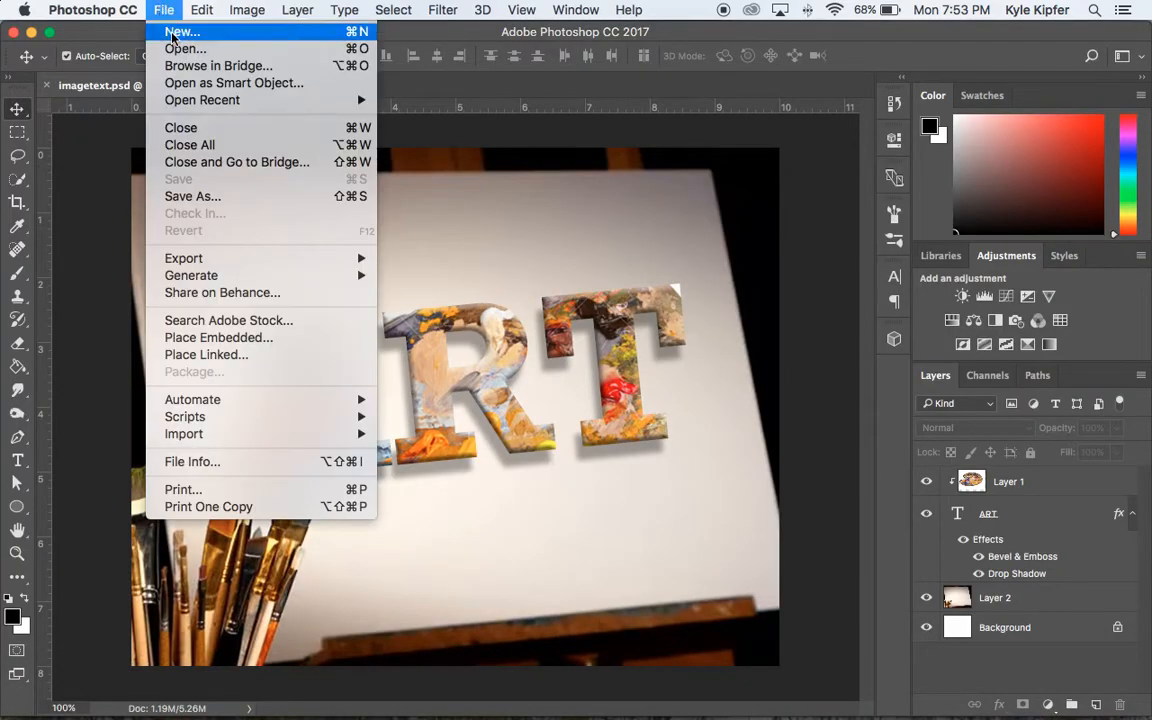
pyautogui.press('Escape')
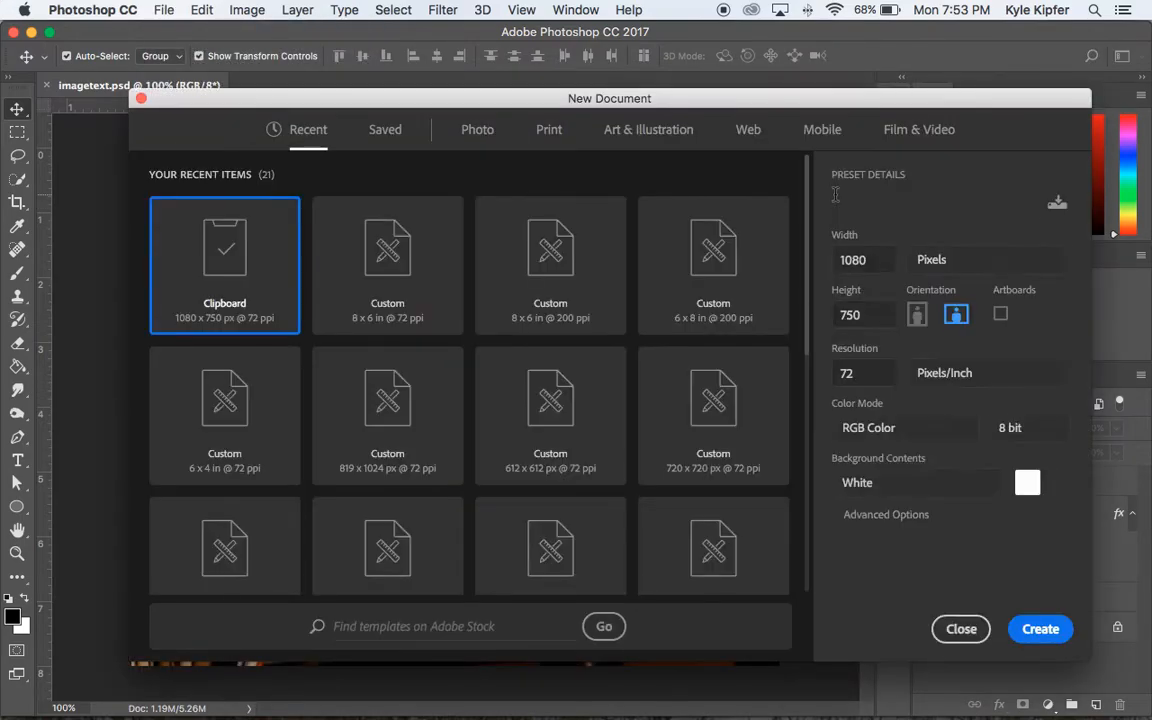
pyautogui.click(887, 259)
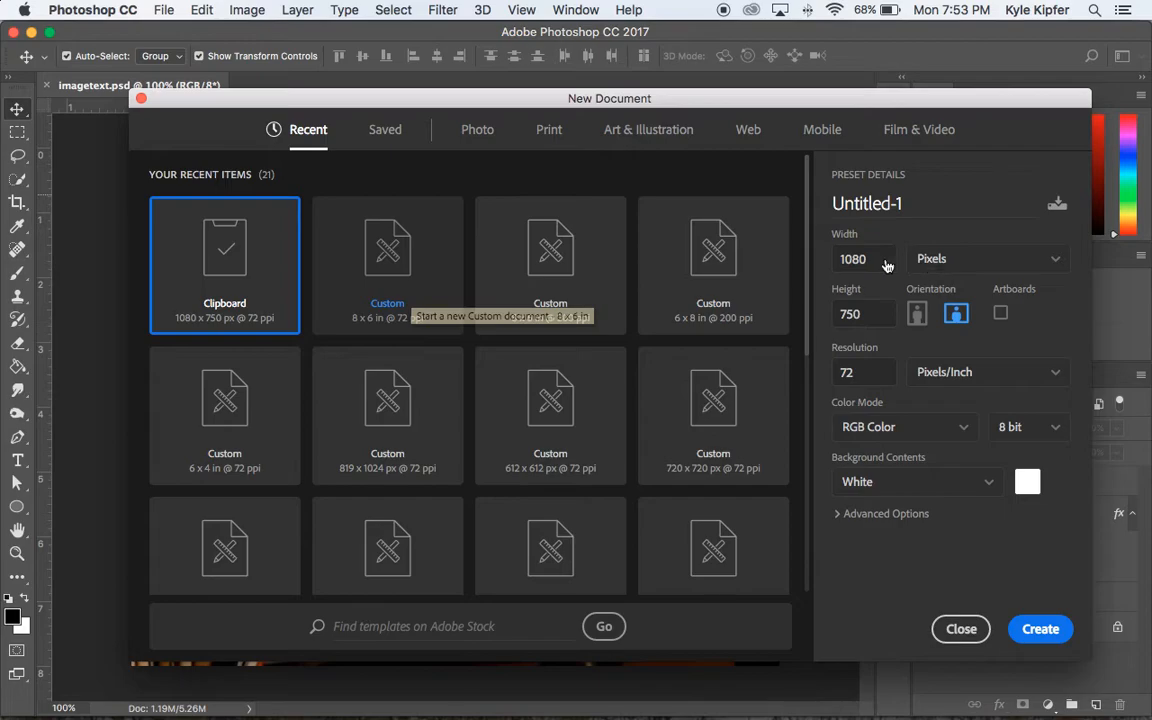
pyautogui.click(1038, 262)
pyautogui.click(1032, 318)
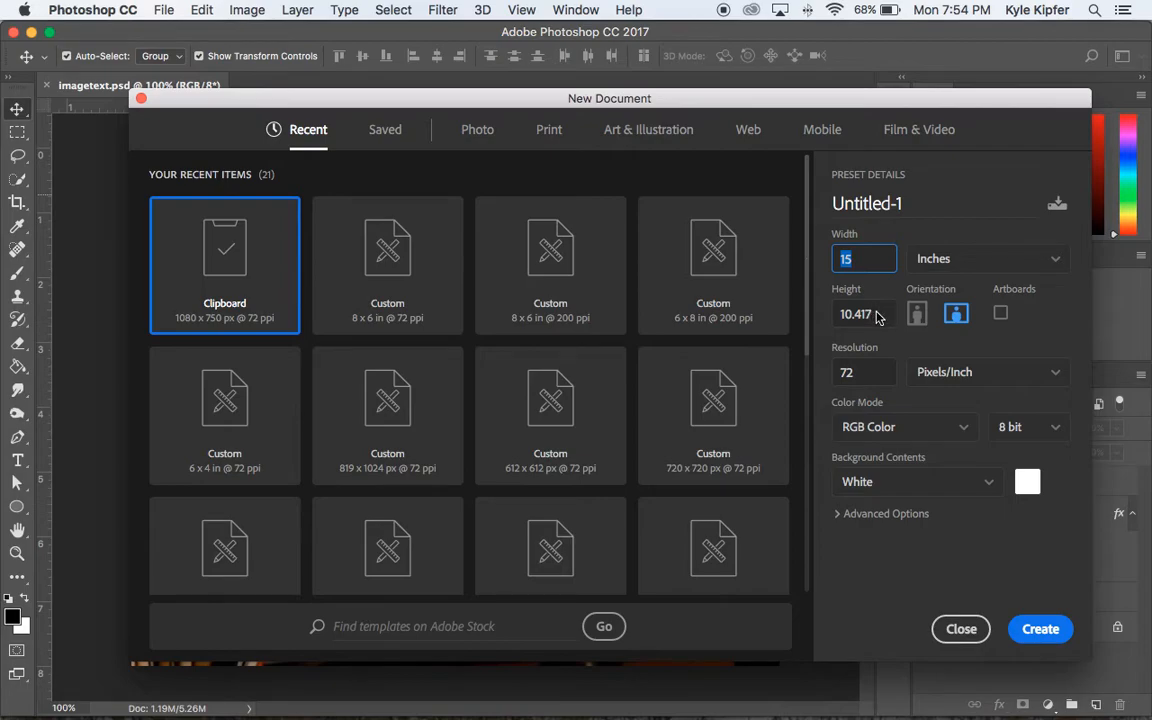
pyautogui.write('10')
pyautogui.moveTo(878, 316); pyautogui.dragTo(838, 320)
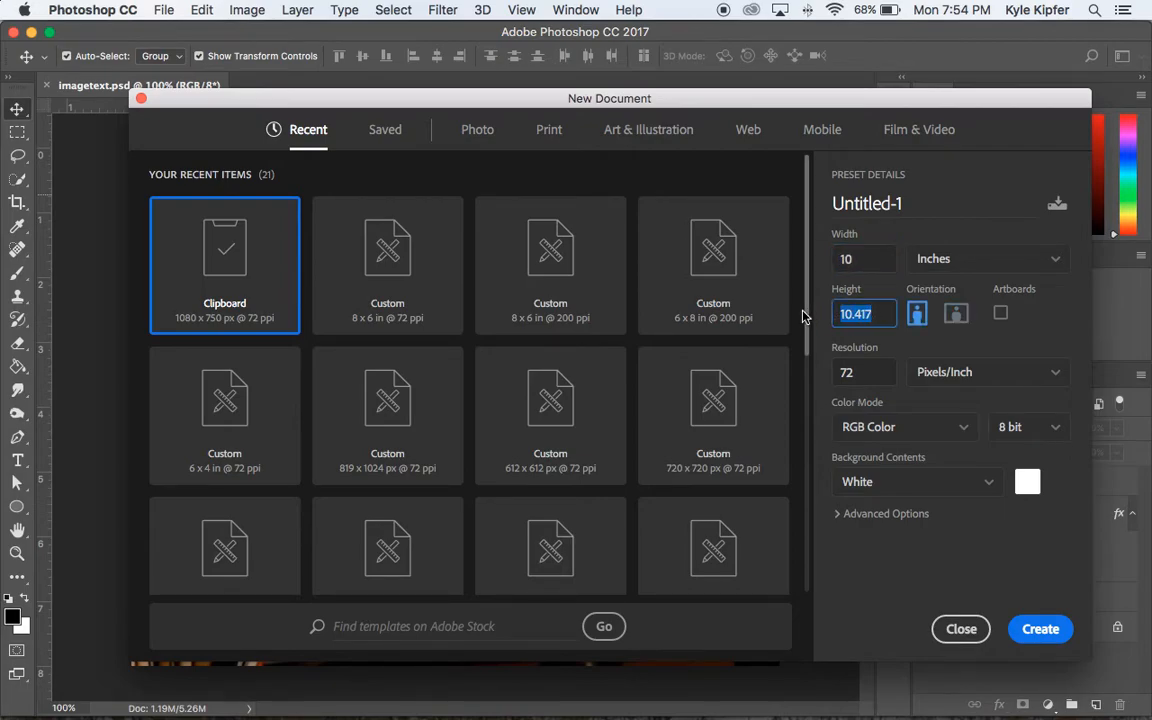
pyautogui.write('8')
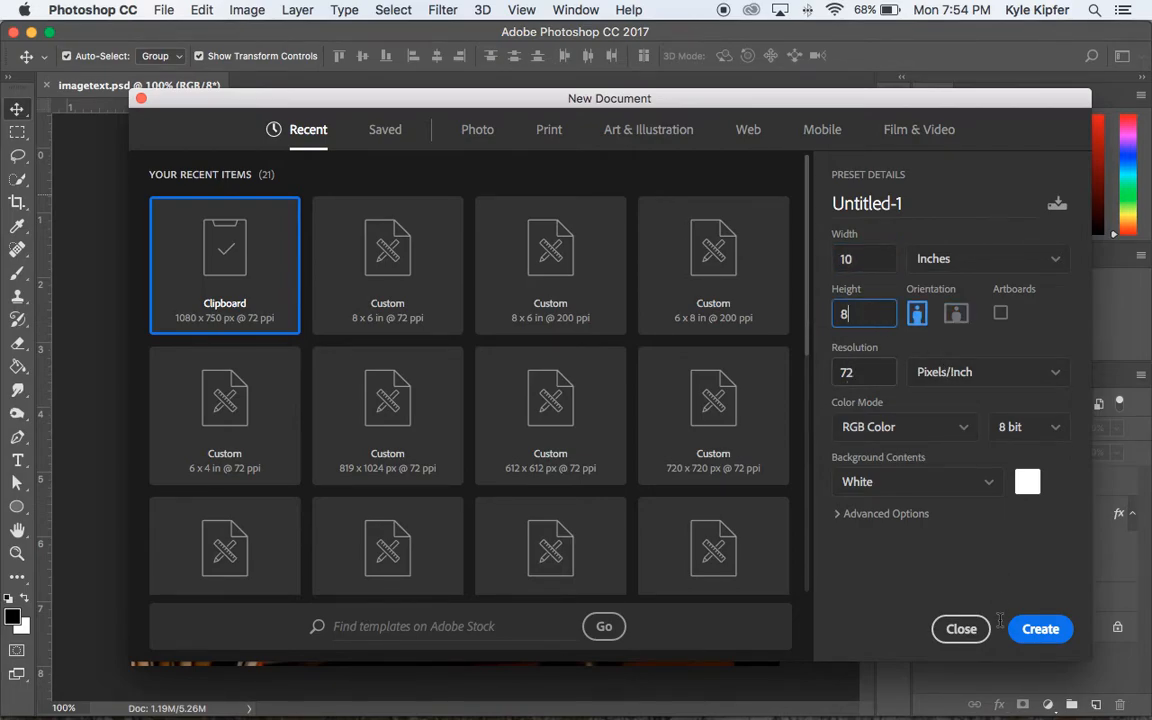
pyautogui.click(1040, 628)
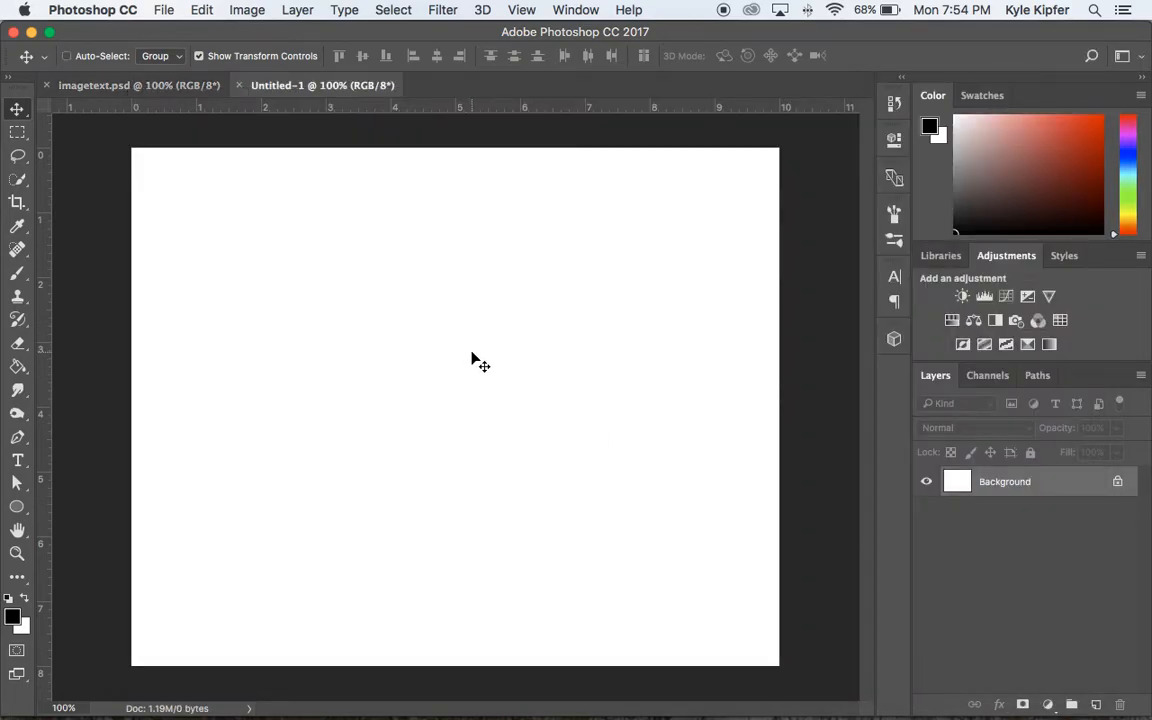
# Step: Paste the palette image, scale it down to about 69%, and position it across the width of the canvas
pyautogui.press('super+v')
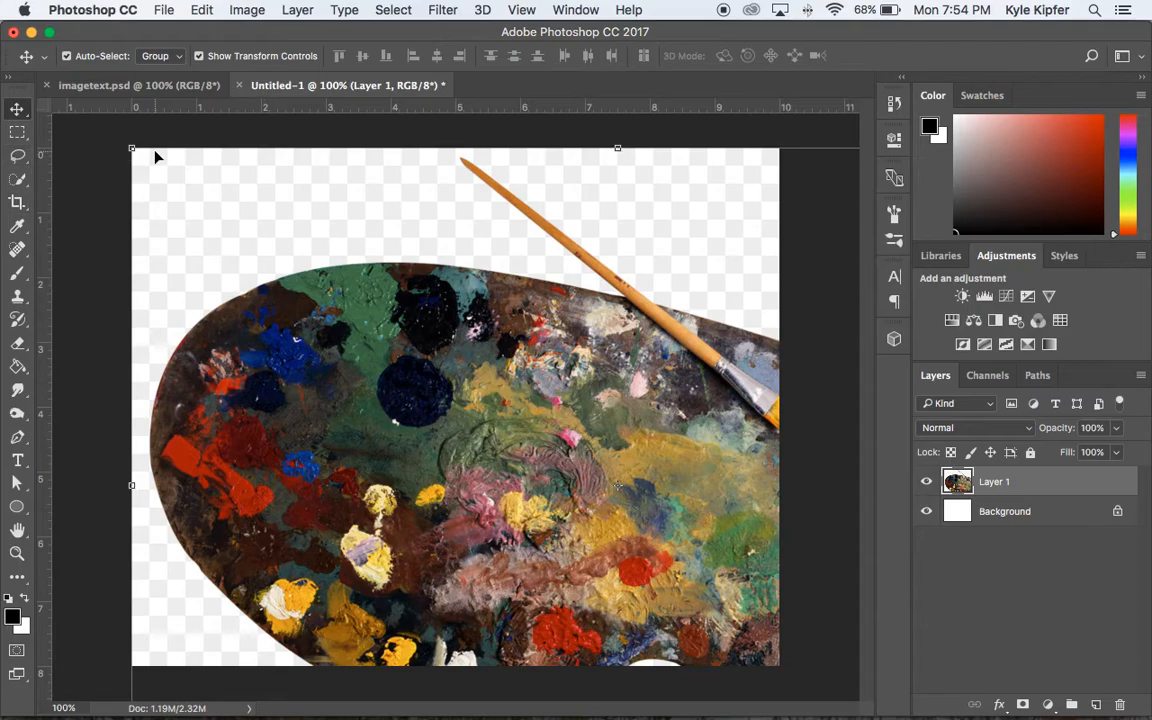
pyautogui.moveTo(130, 147); pyautogui.dragTo(430, 370)
pyautogui.moveTo(591, 522); pyautogui.dragTo(307, 309)
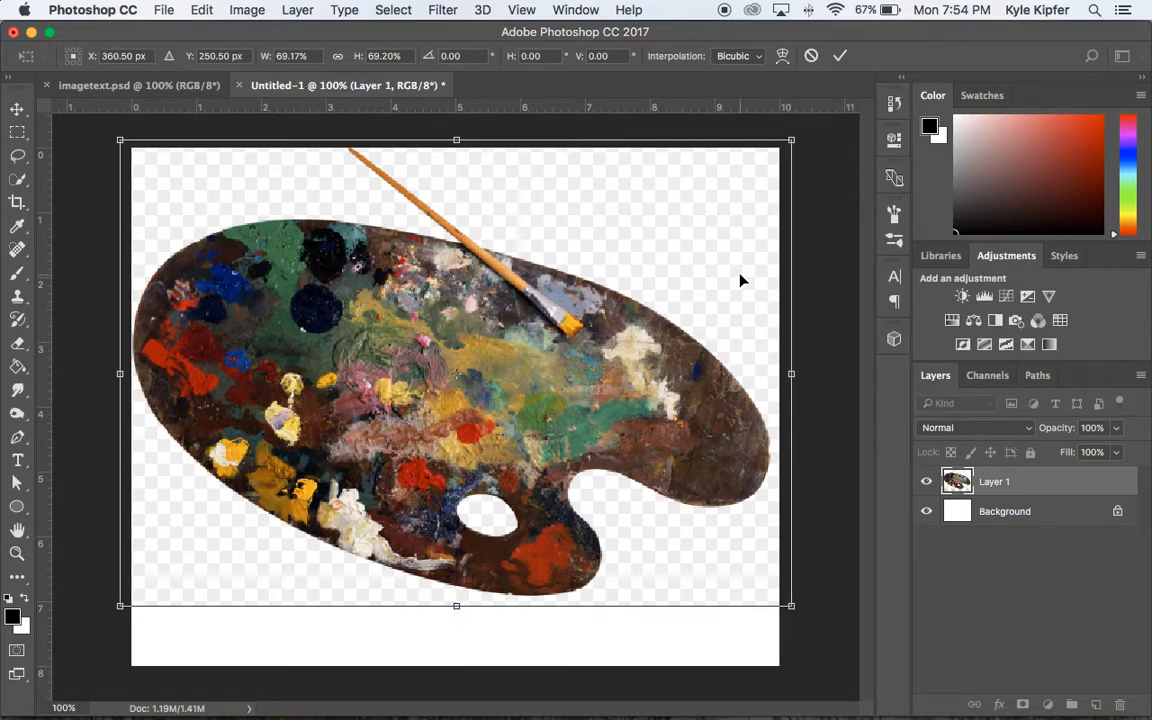
pyautogui.press('Return')
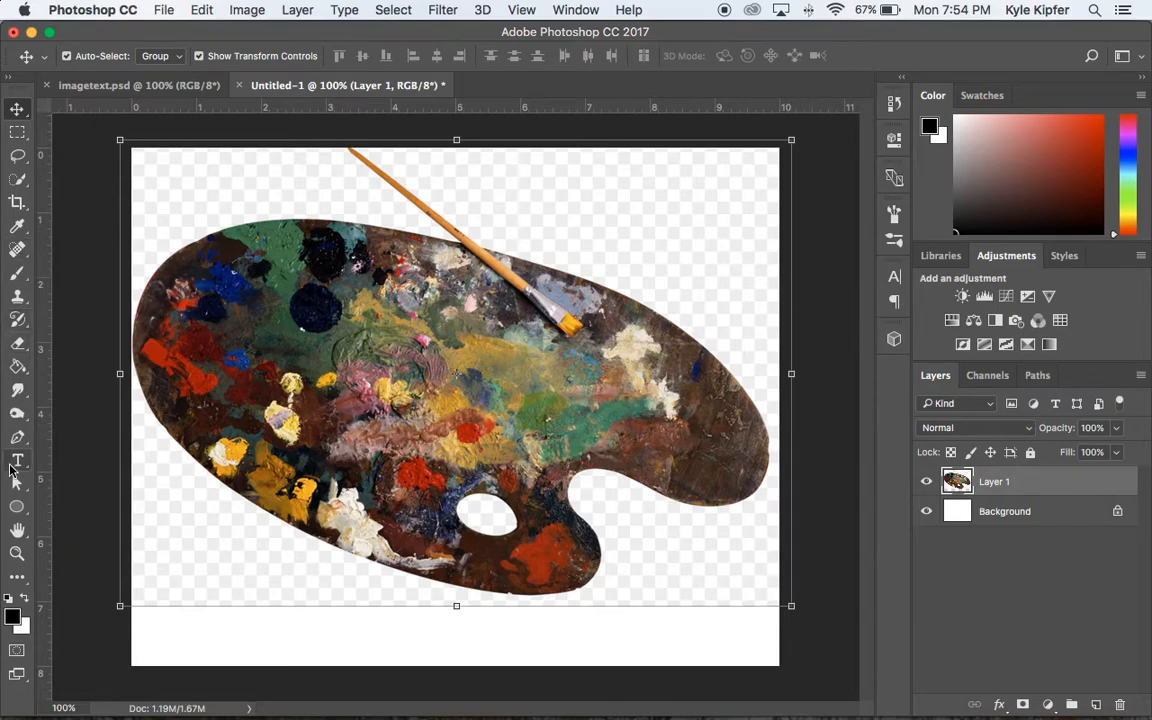
# Step: Draw a text box over the palette and enter COMPUTER and ART on two separate lines
pyautogui.click(17, 462)
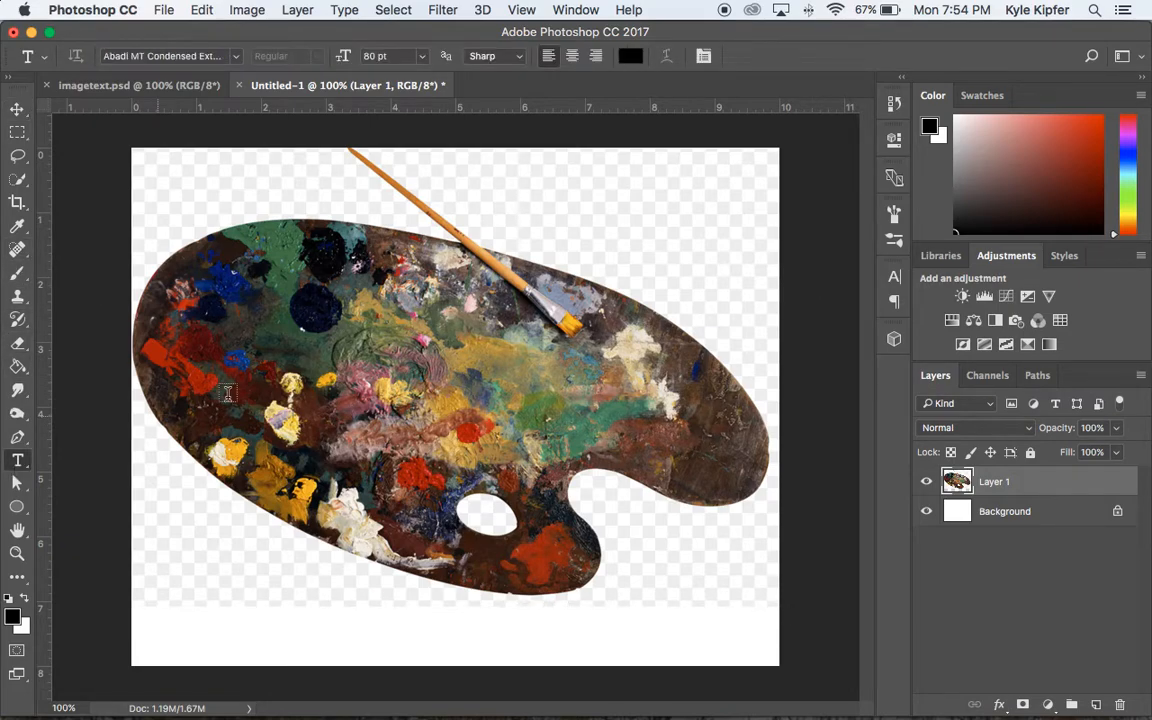
pyautogui.moveTo(173, 252)
pyautogui.mouseDown()
pyautogui.moveTo(342, 425)
pyautogui.moveTo(522, 440)
pyautogui.moveTo(570, 481)
pyautogui.moveTo(585, 473)
pyautogui.mouseUp()
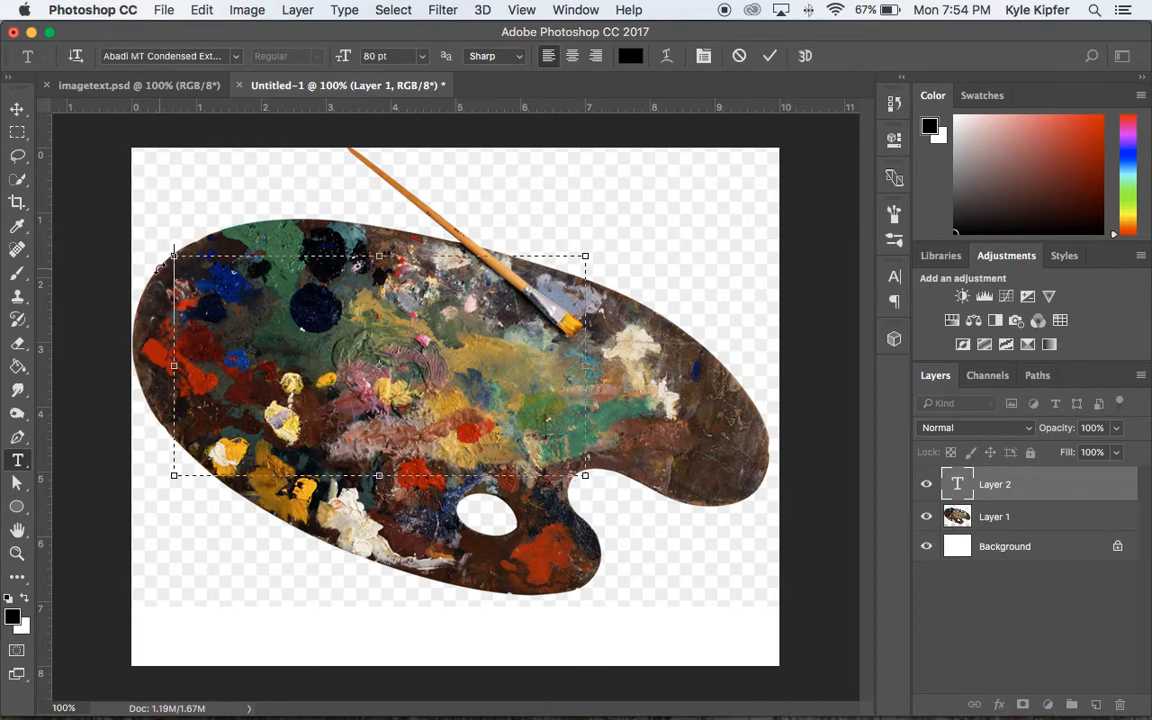
pyautogui.write('C')
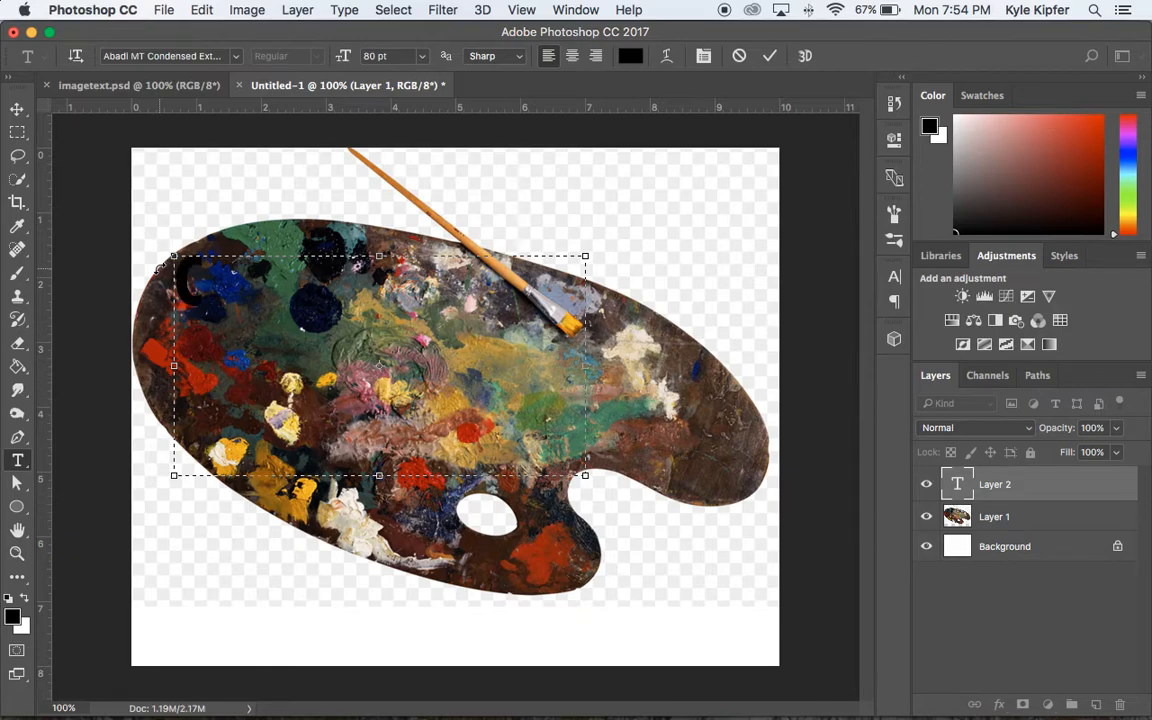
pyautogui.write('OM')
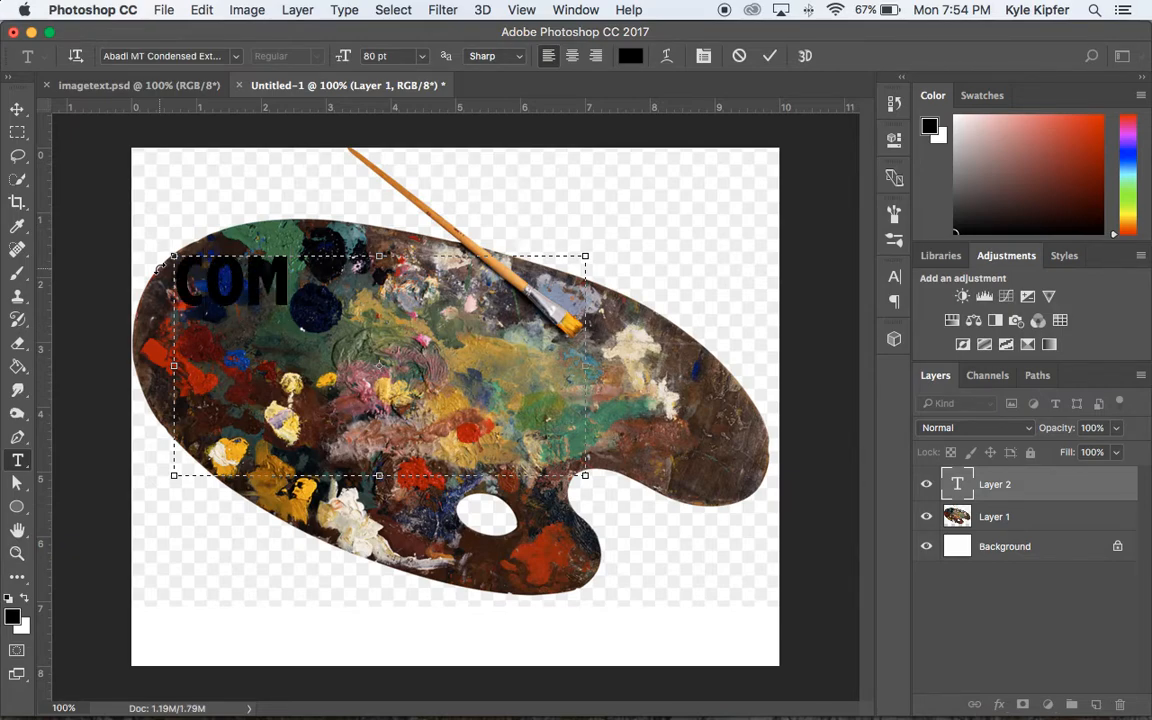
pyautogui.write('PUTER')
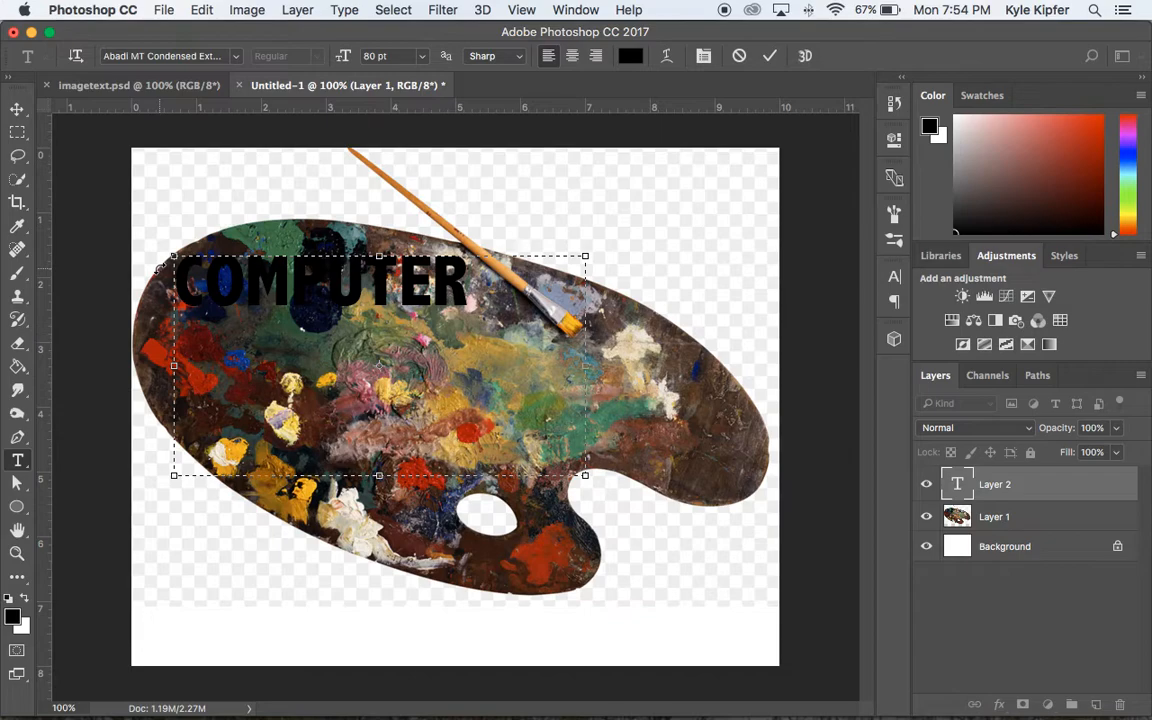
pyautogui.press('Return')
pyautogui.write('ART')
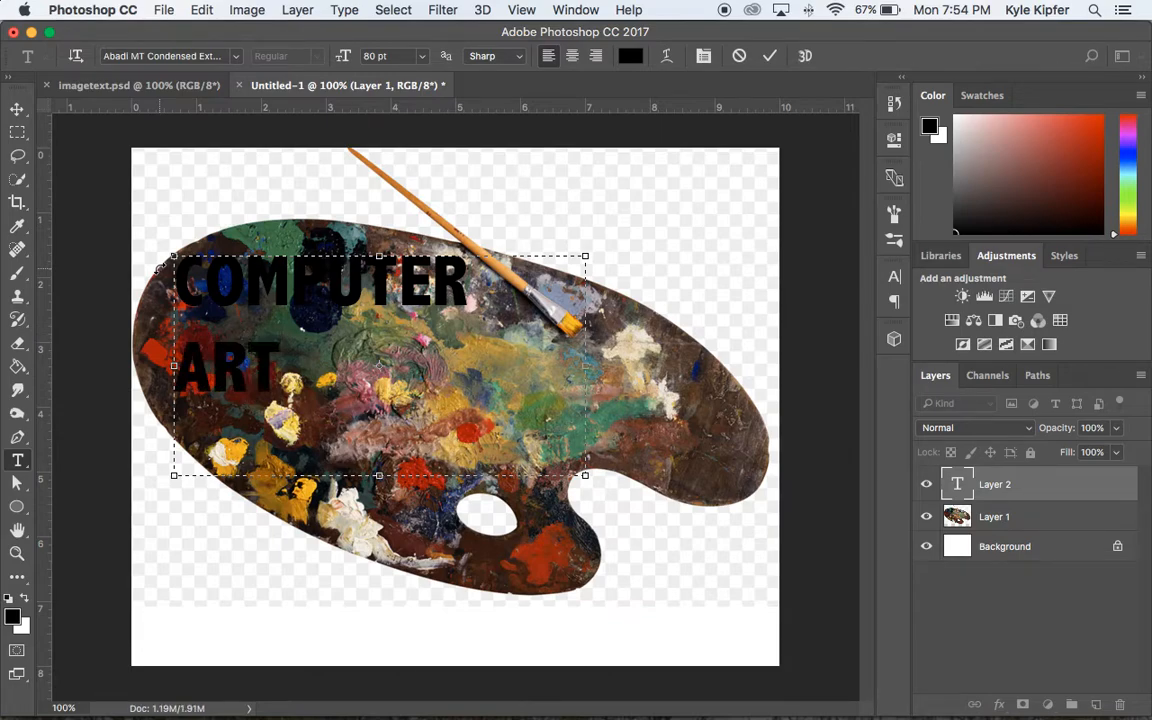
# Step: Set the font of all the COMPUTER ART text to Arial Black
pyautogui.hotkey('ctrl', 'a')
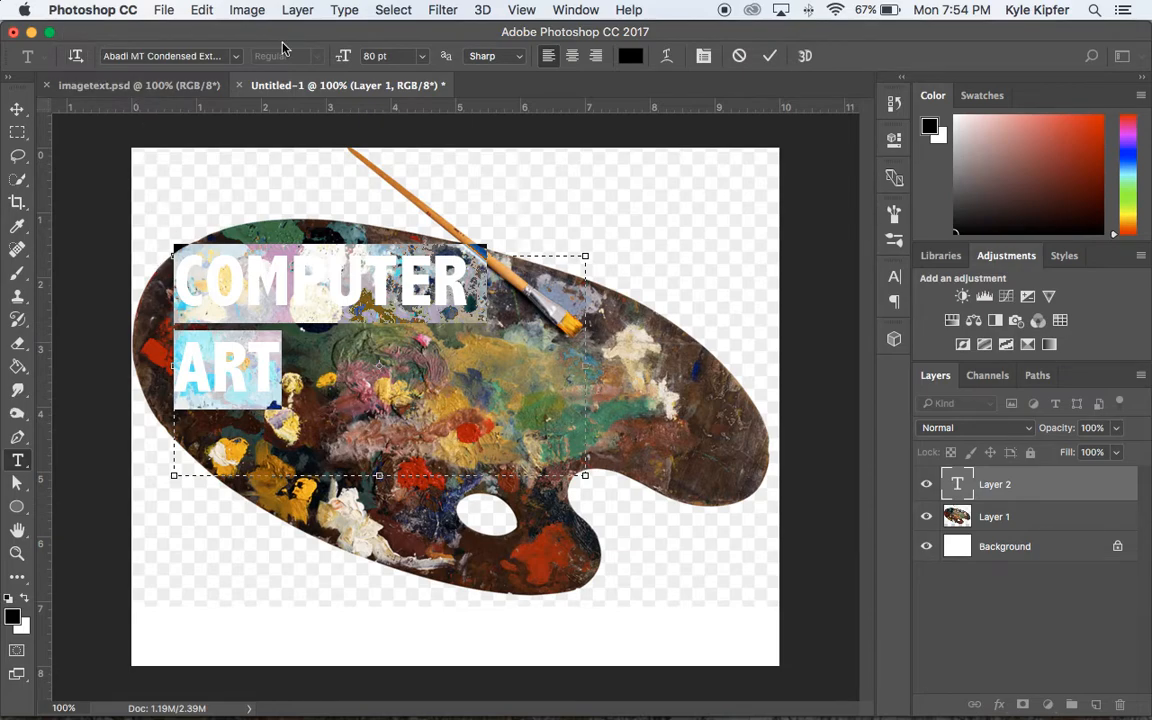
pyautogui.click(238, 57)
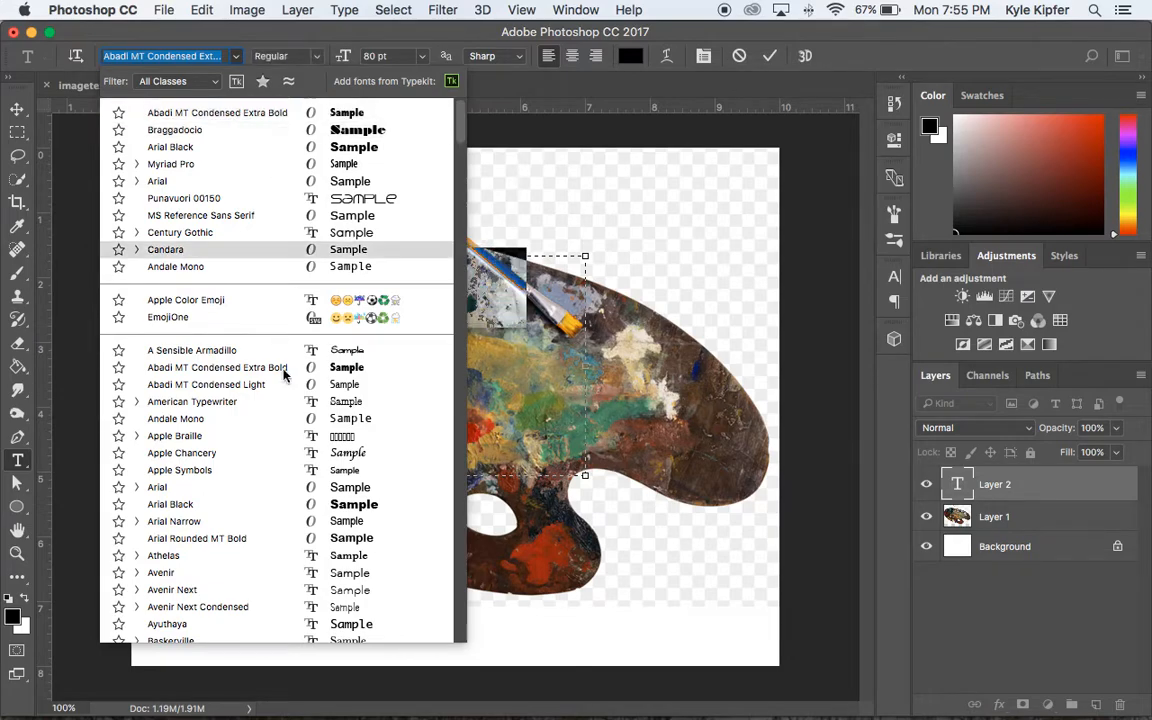
pyautogui.scroll(-10, 260, 479)
pyautogui.scroll(-1, 260, 494)
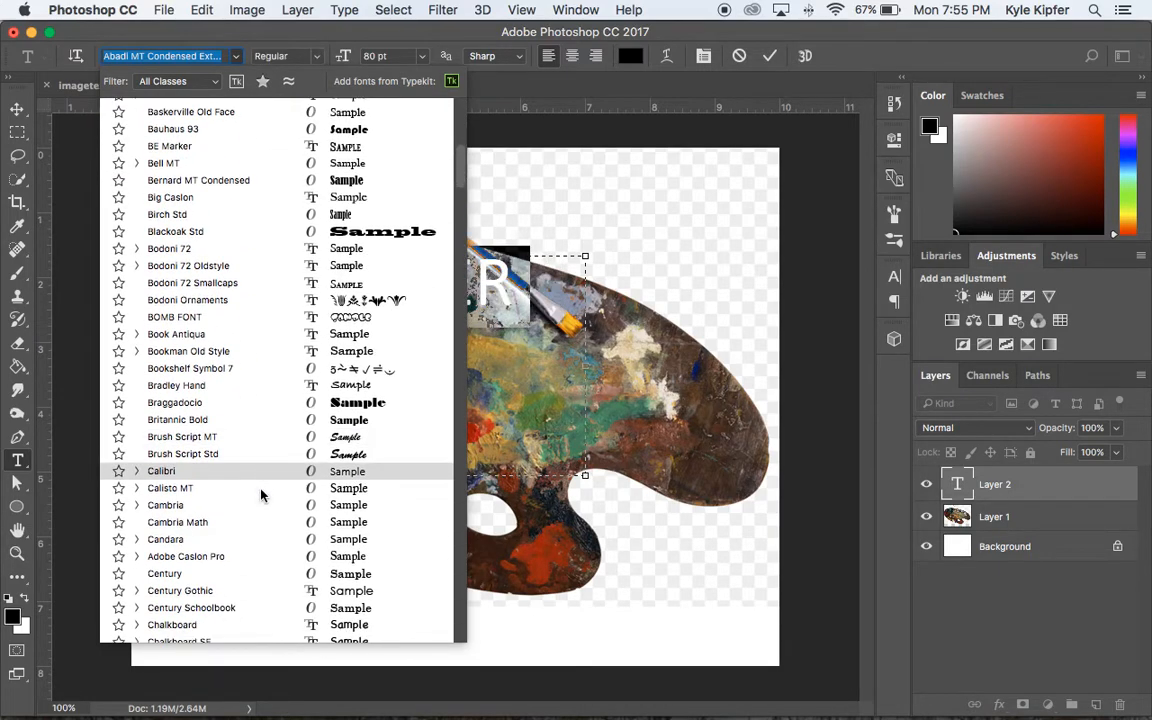
pyautogui.scroll(1, 240, 231)
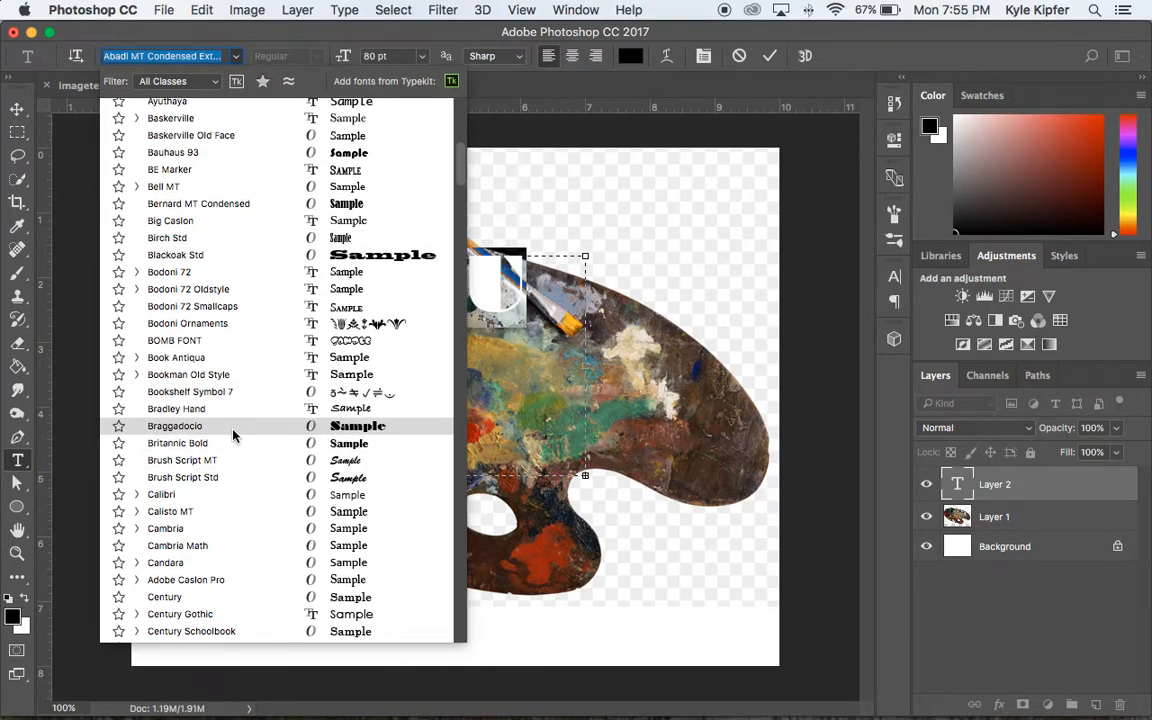
pyautogui.scroll(15, 233, 435)
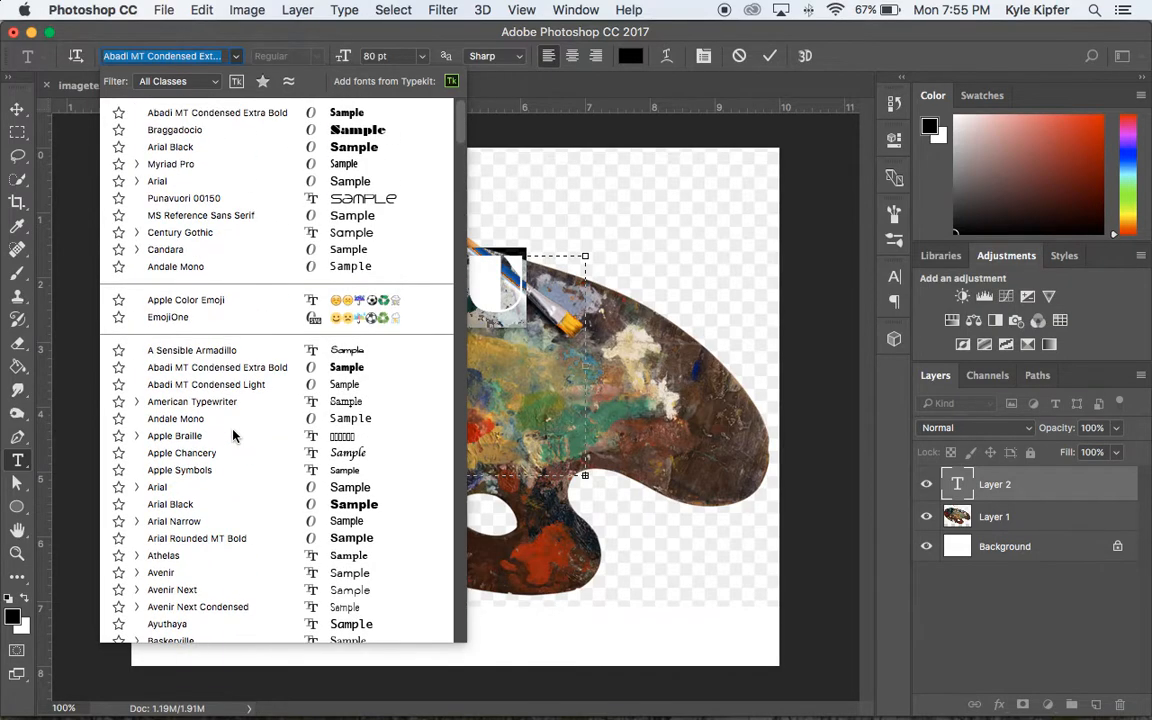
pyautogui.click(218, 505)
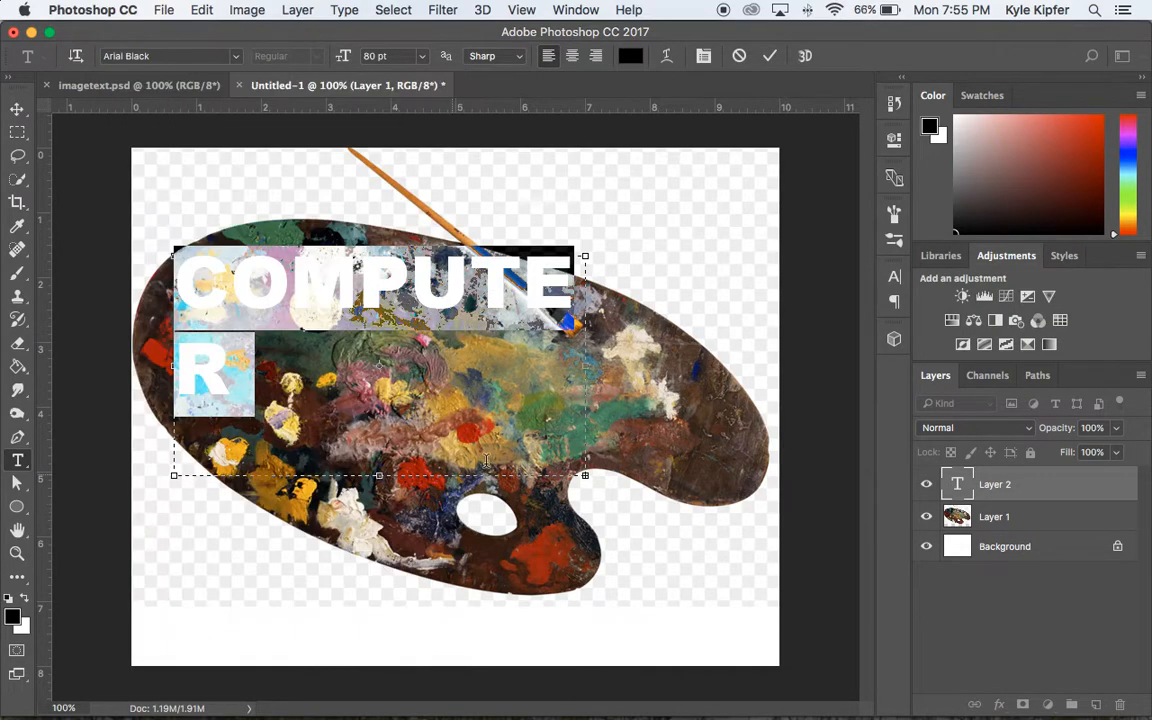
# Step: Widen the text box so COMPUTER fits on one line, and commit the text
pyautogui.moveTo(592, 372); pyautogui.dragTo(635, 367)
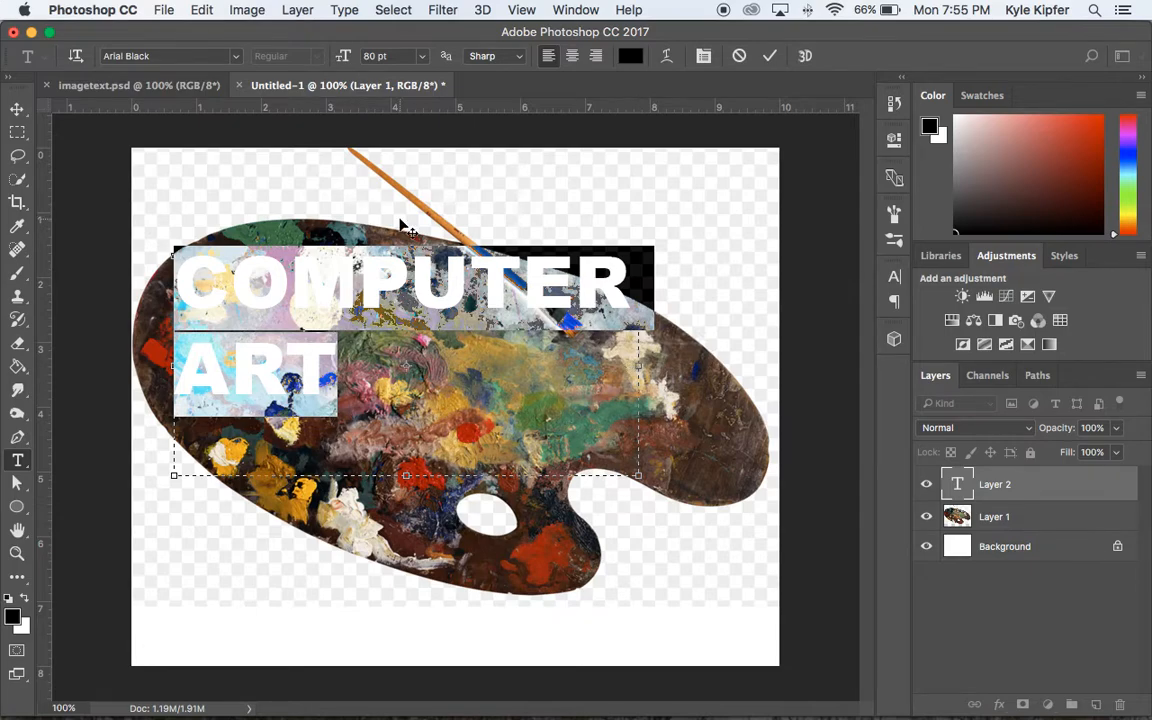
pyautogui.press('super+Return')
pyautogui.press('v')
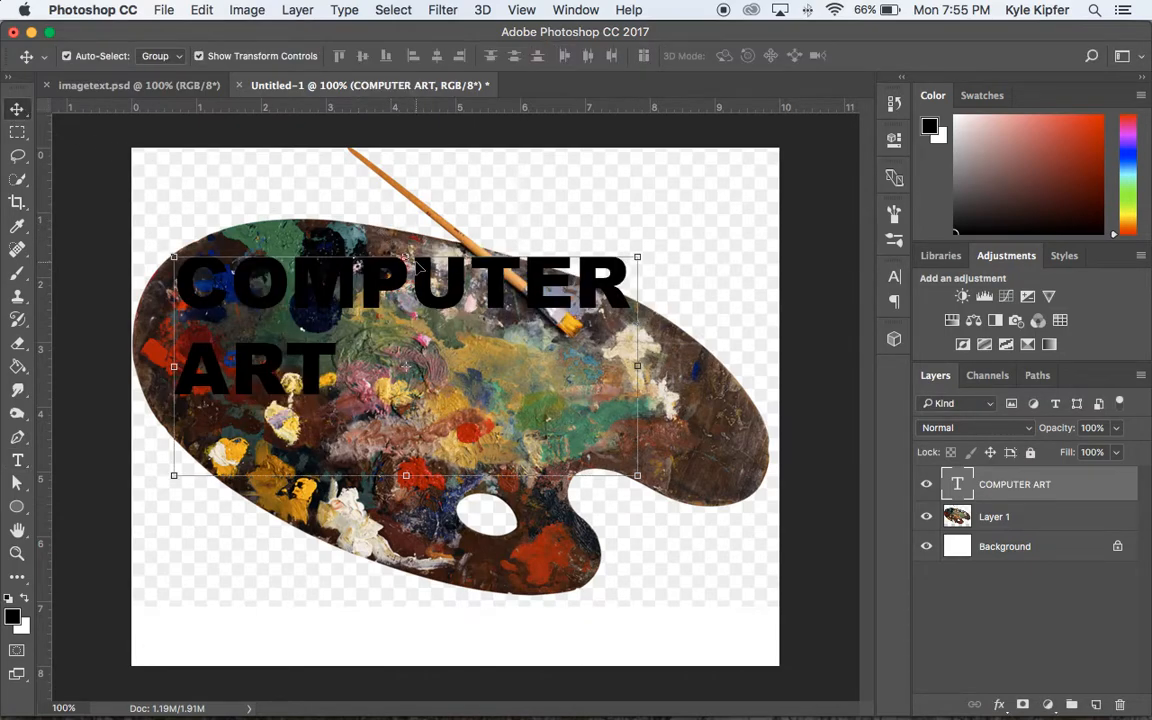
# Step: Reopen the COMPUTER ART text for editing and shorten its box from above and below to fit the two lines
pyautogui.click(18, 460)
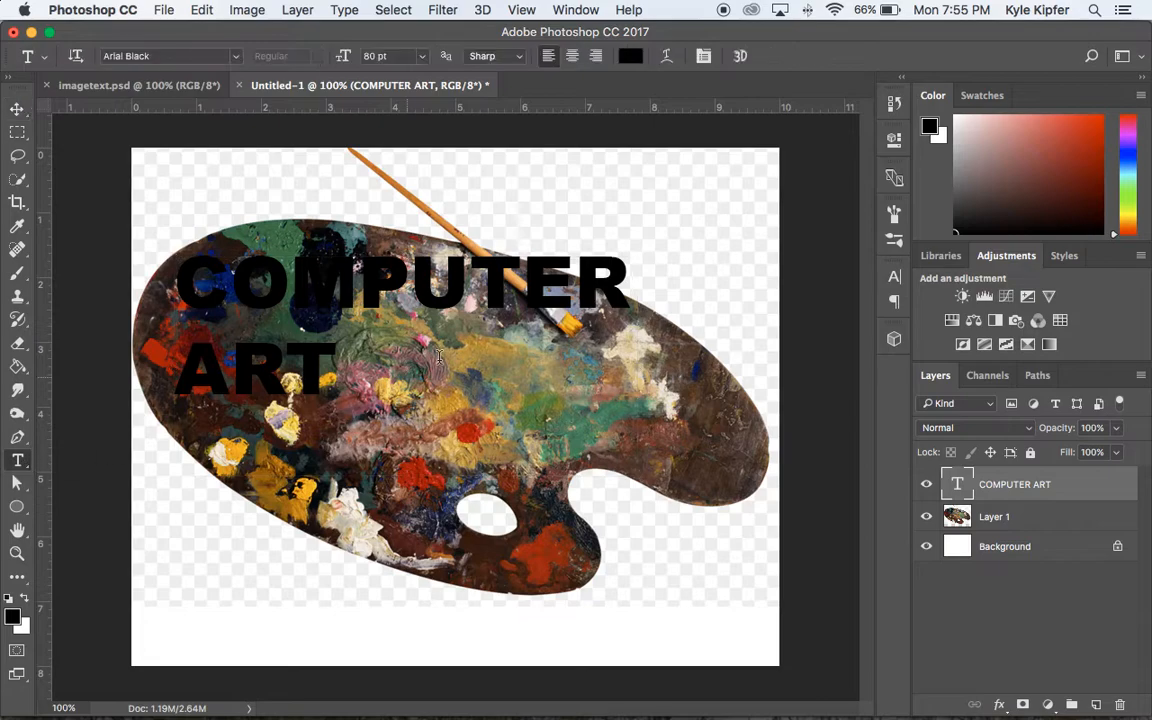
pyautogui.click(514, 284)
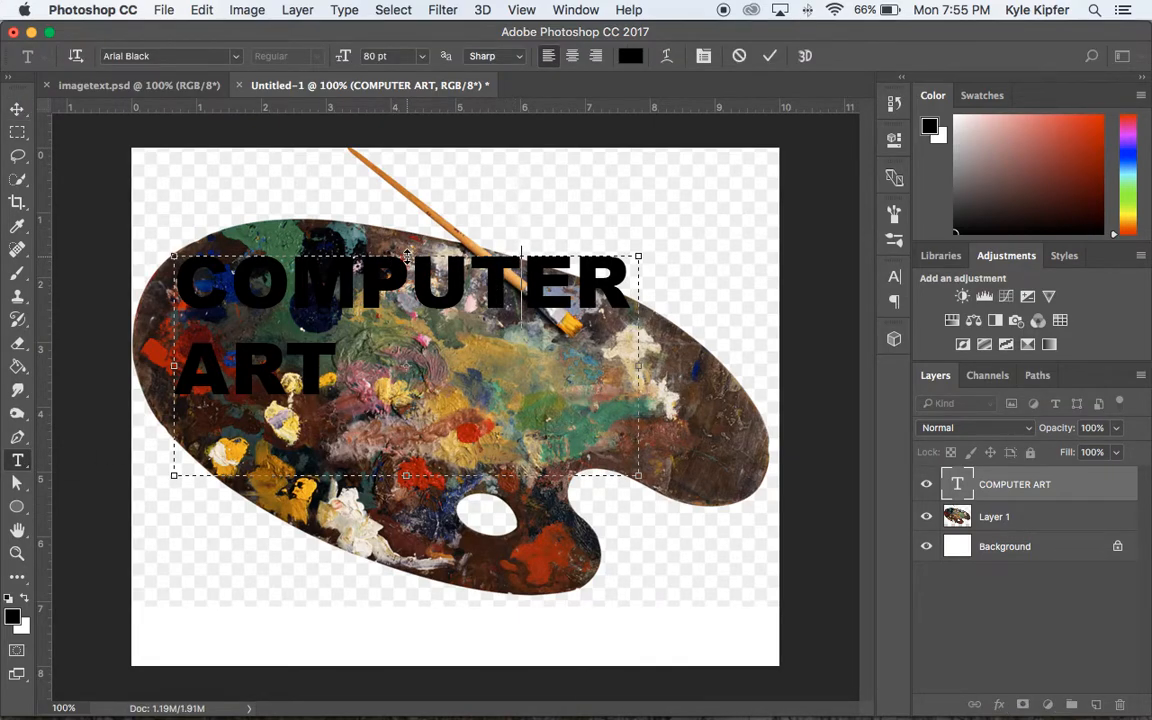
pyautogui.moveTo(406, 256); pyautogui.dragTo(407, 292)
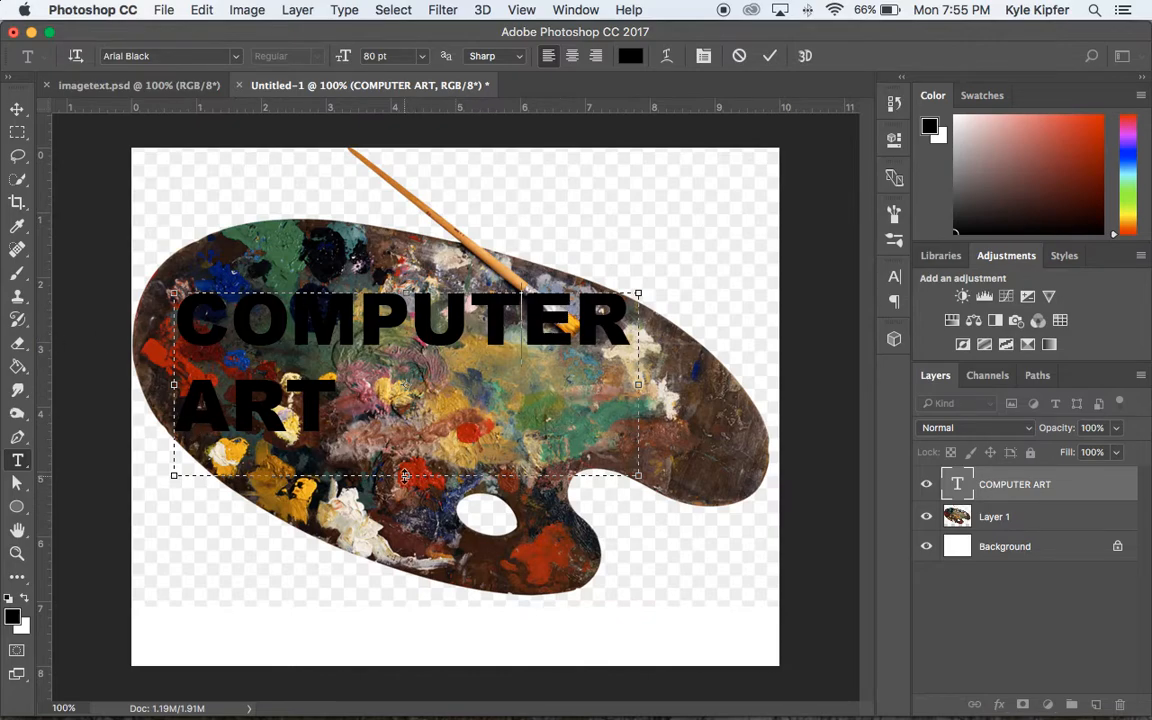
pyautogui.moveTo(407, 473); pyautogui.dragTo(407, 440)
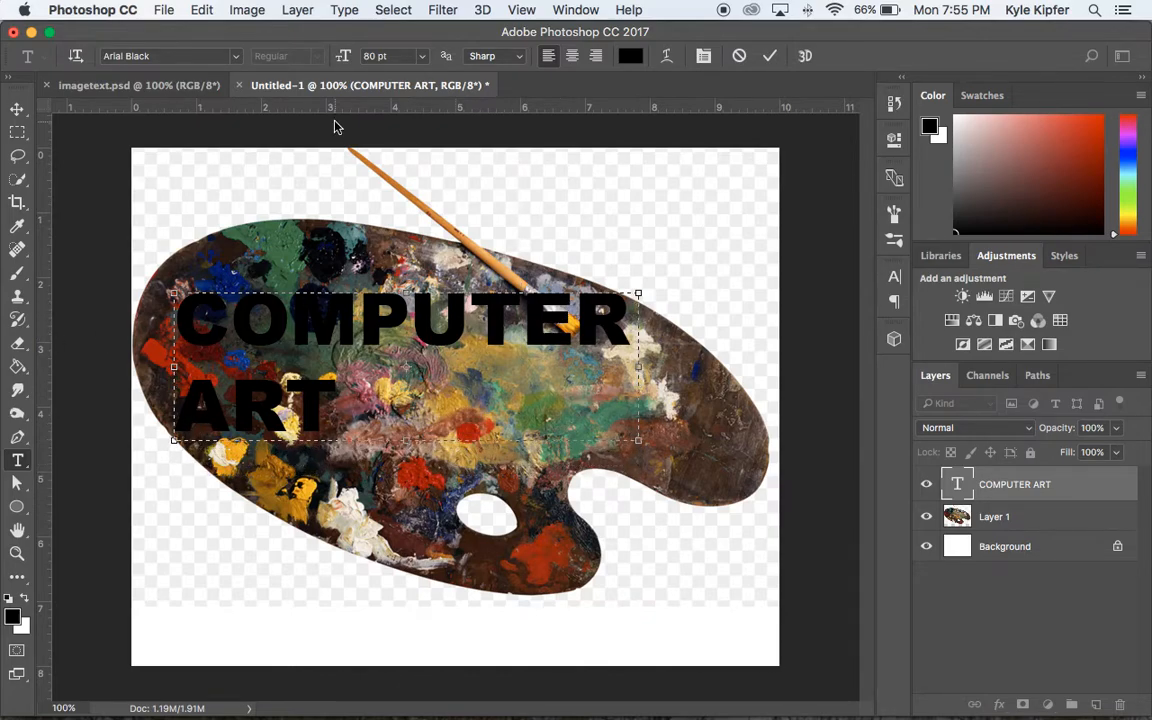
# Step: Move the paint palette layer above the COMPUTER ART text layer in the layer stack
pyautogui.click(18, 107)
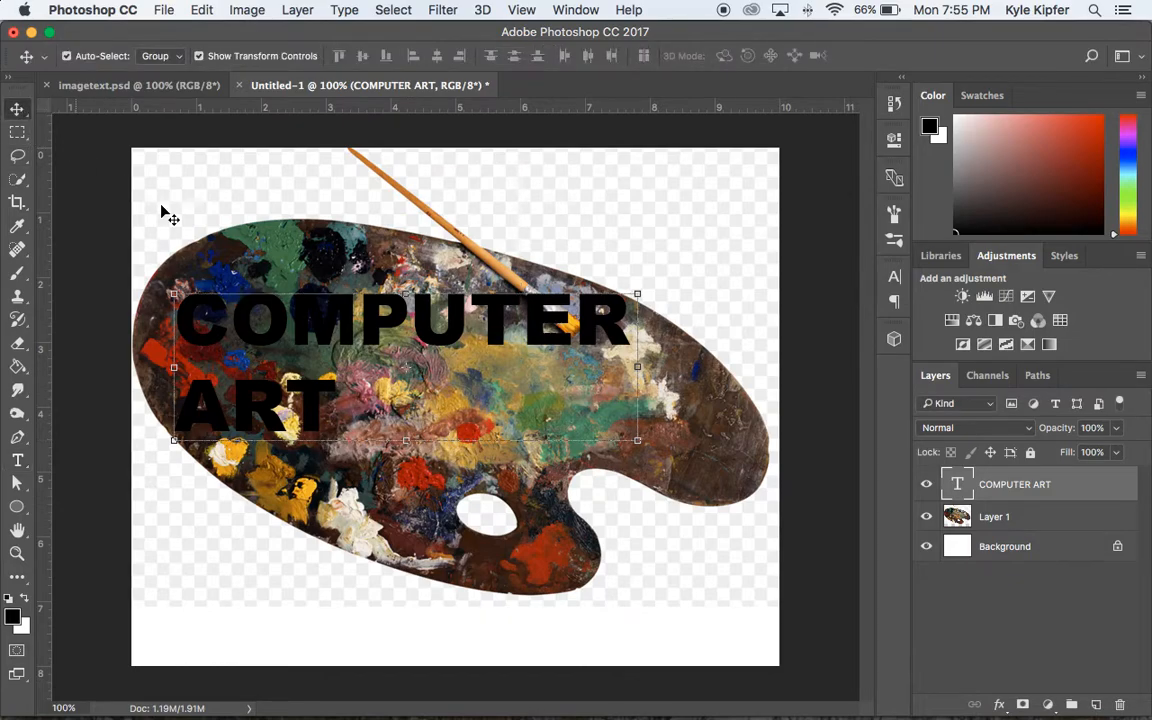
pyautogui.click(1044, 518)
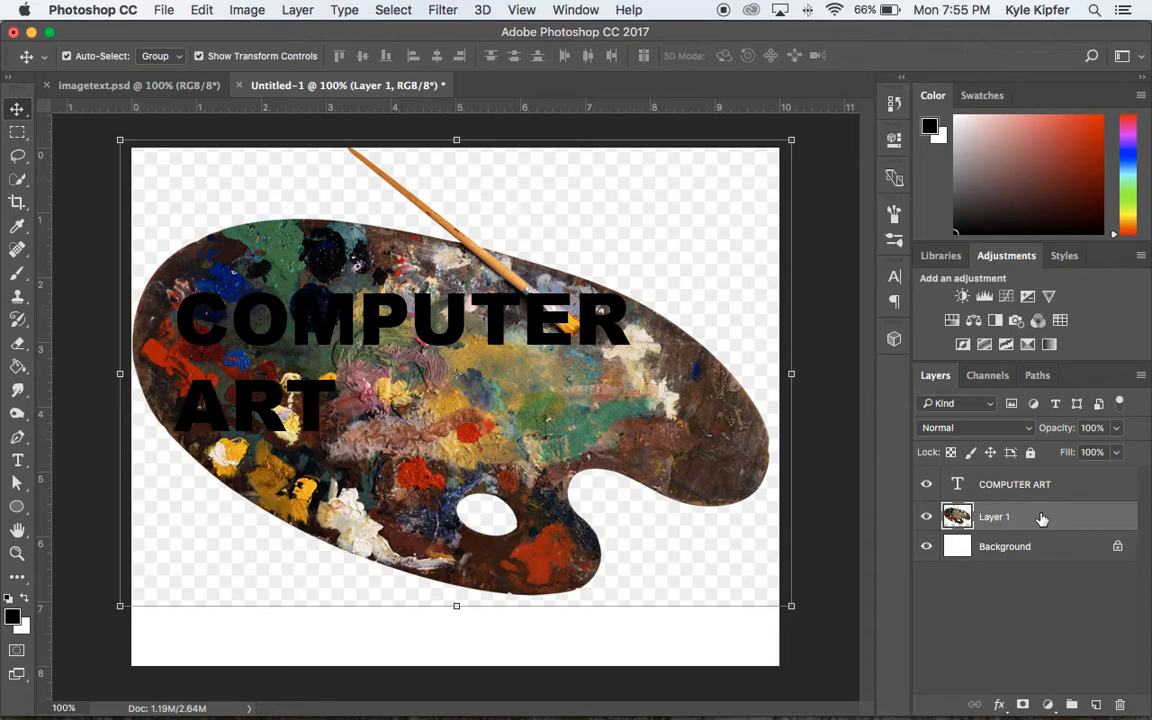
pyautogui.moveTo(1038, 518); pyautogui.dragTo(1044, 476)
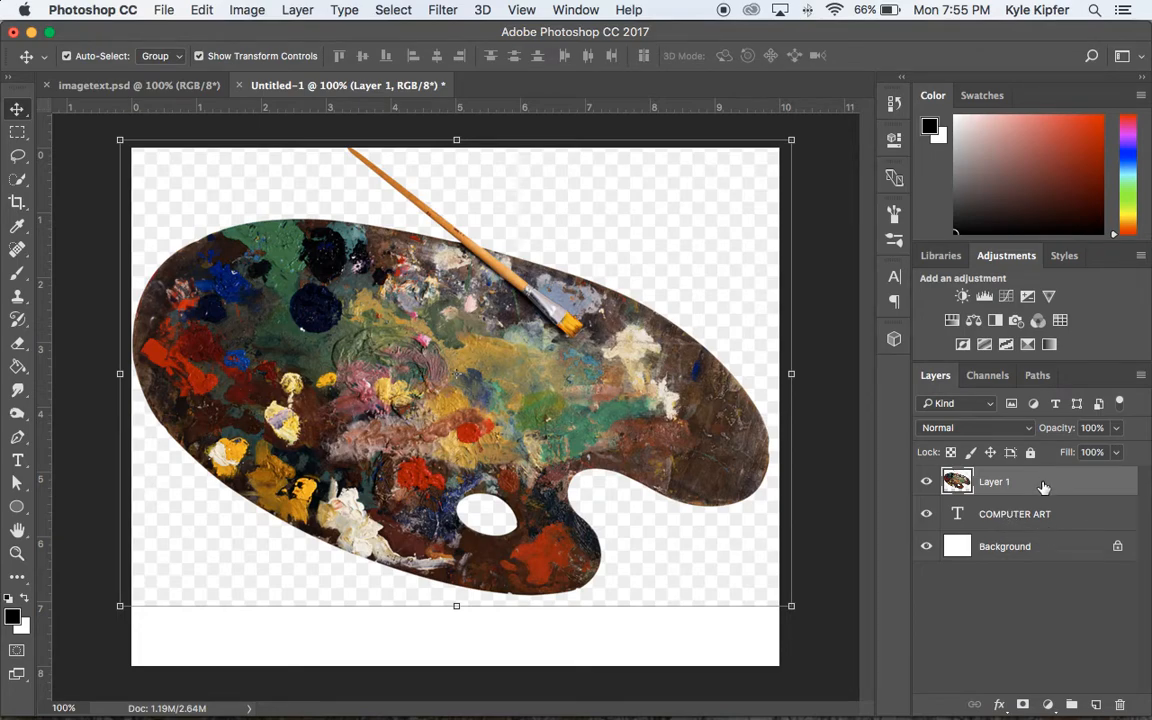
# Step: Create a clipping mask from the palette layer so it fills the COMPUTER ART letters, and deselect the layers
pyautogui.rightClick(1048, 487)
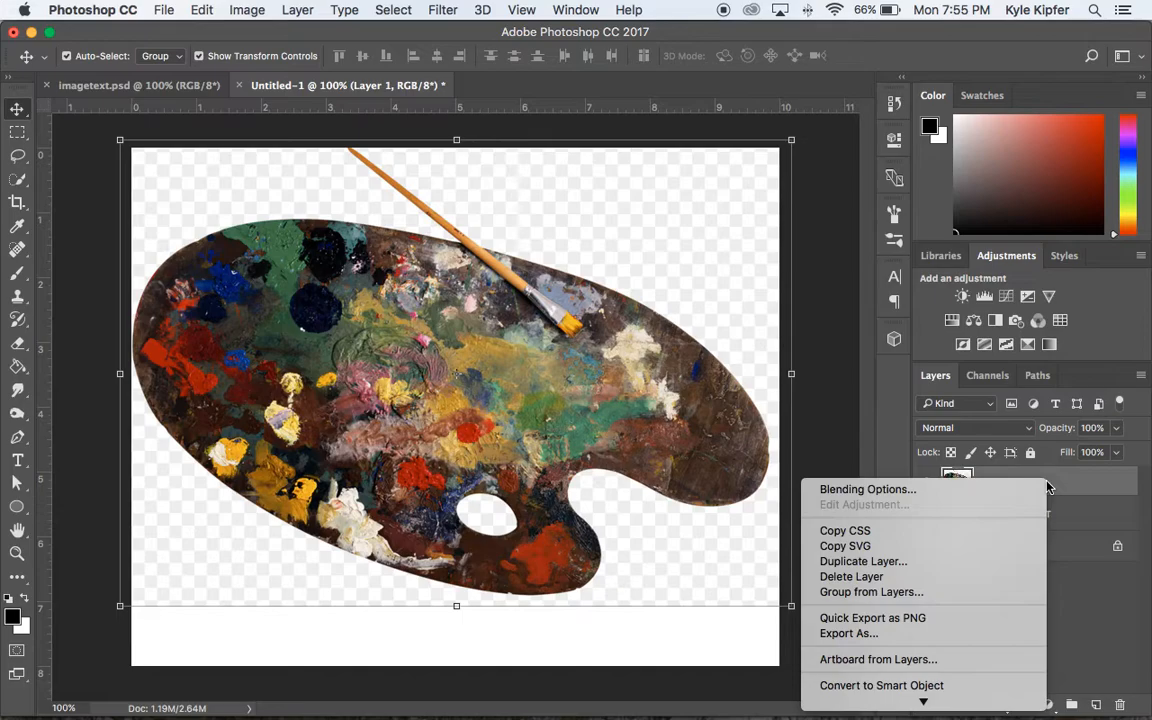
pyautogui.scroll(-5, 975, 543)
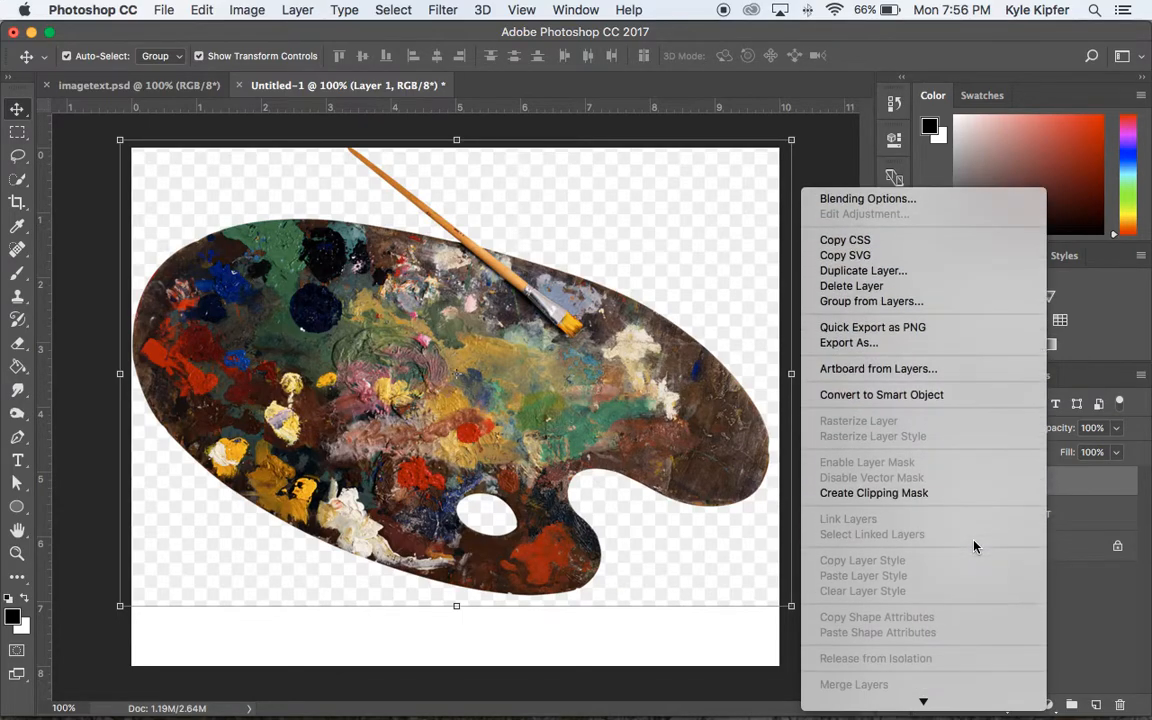
pyautogui.click(925, 493)
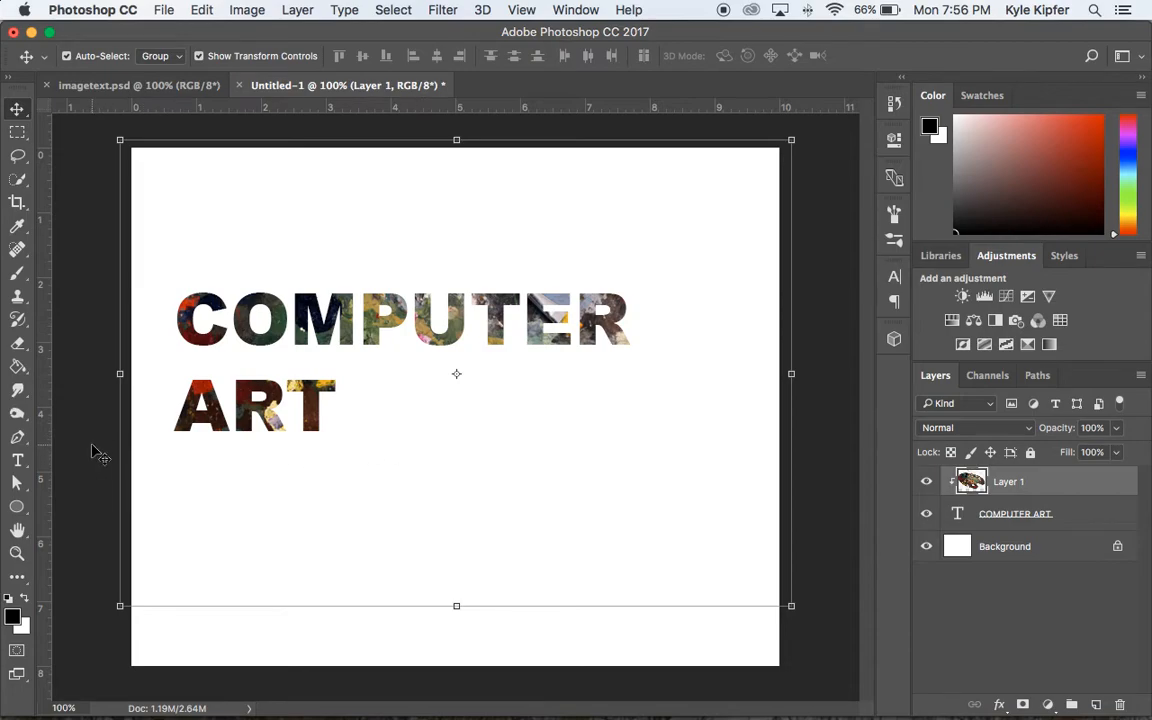
pyautogui.click(86, 406)
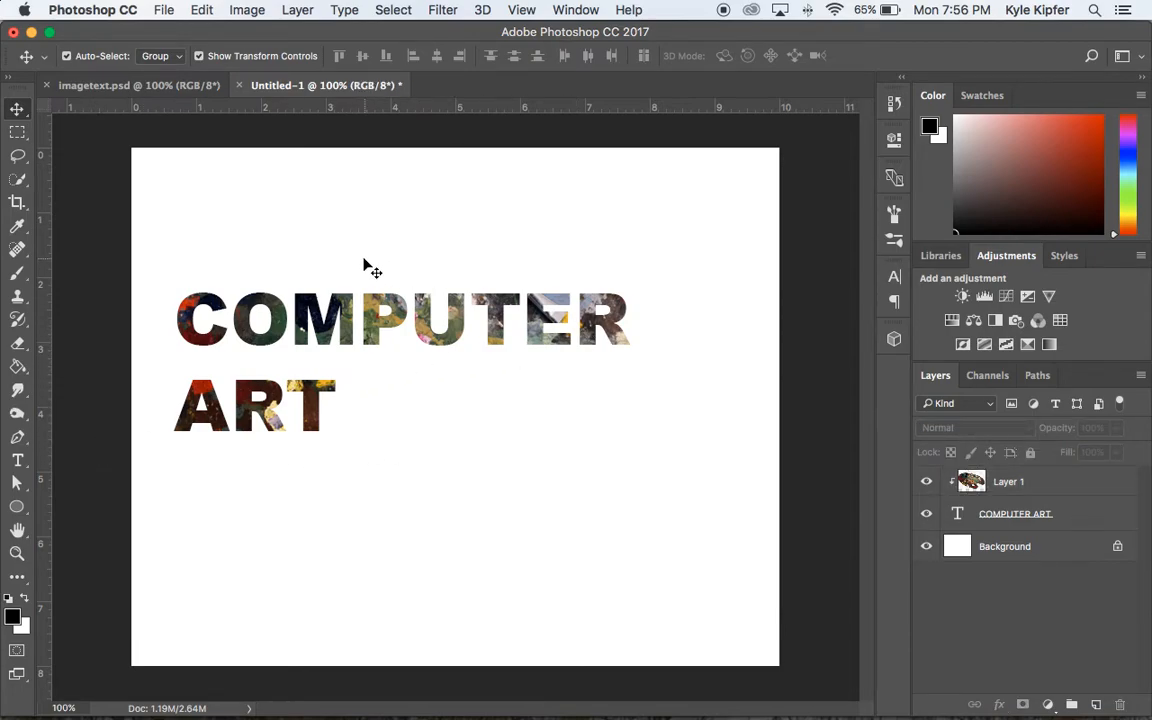
# Step: Switch to Chrome and copy the picture of a blank-screen laptop beside a mug from the "blank computer screen" image results
pyautogui.moveTo(541, 715)
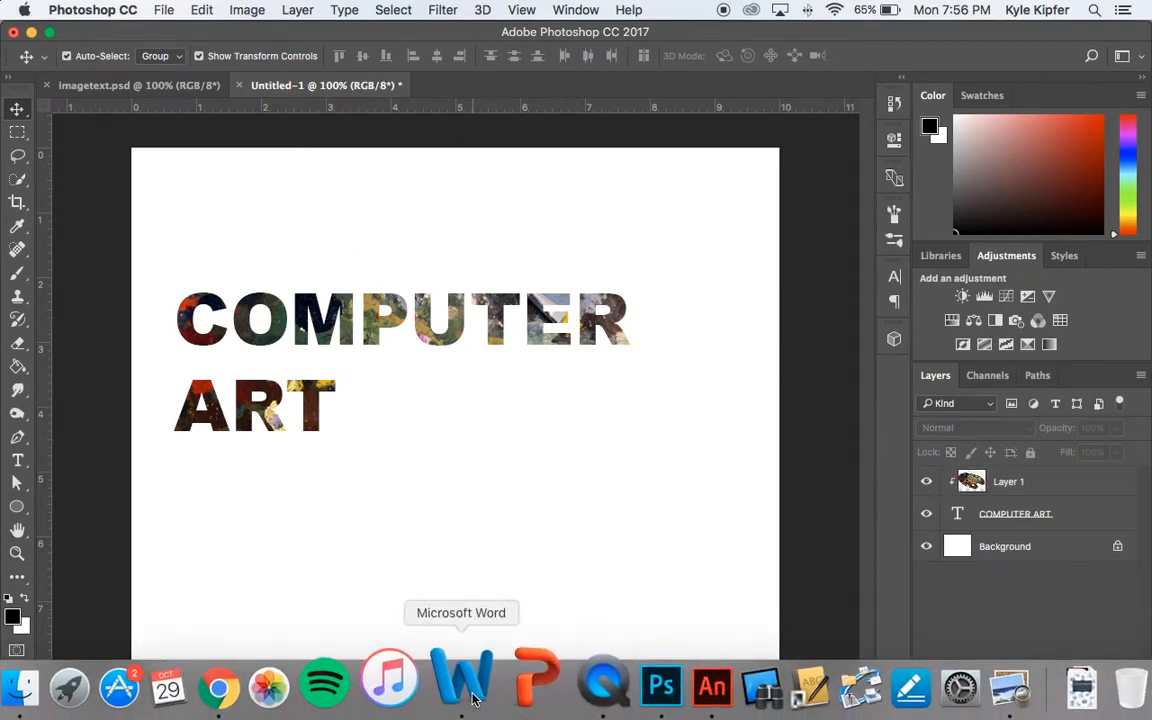
pyautogui.click(281, 688)
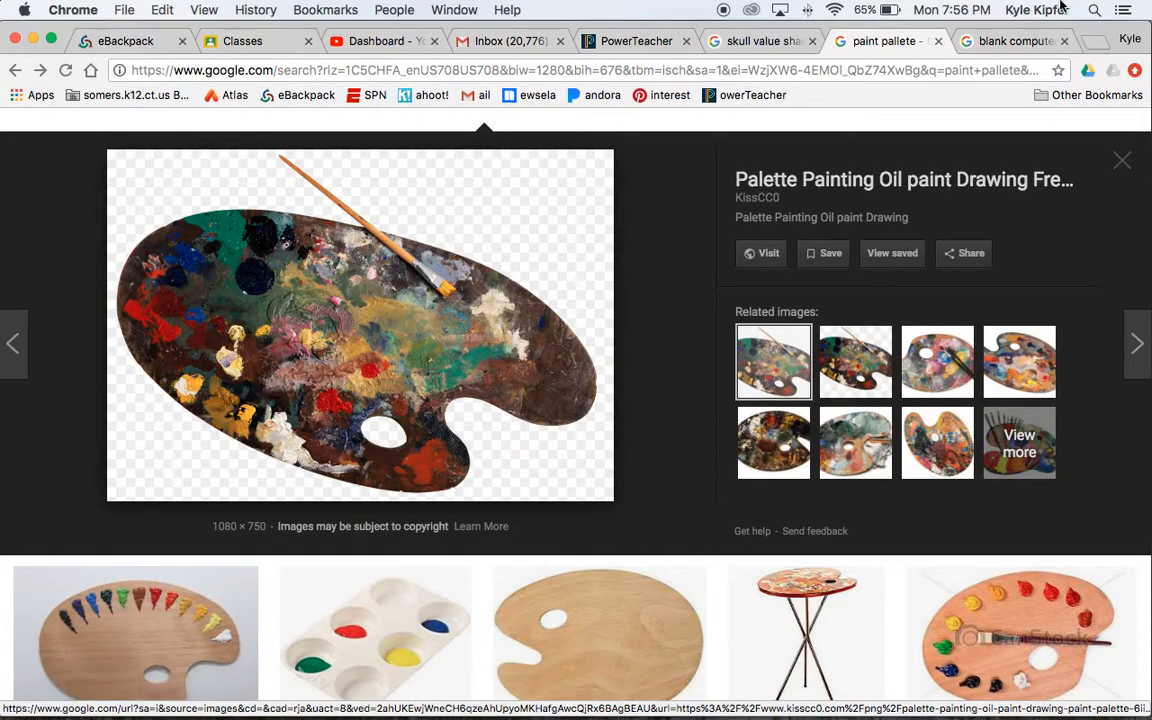
pyautogui.click(1015, 43)
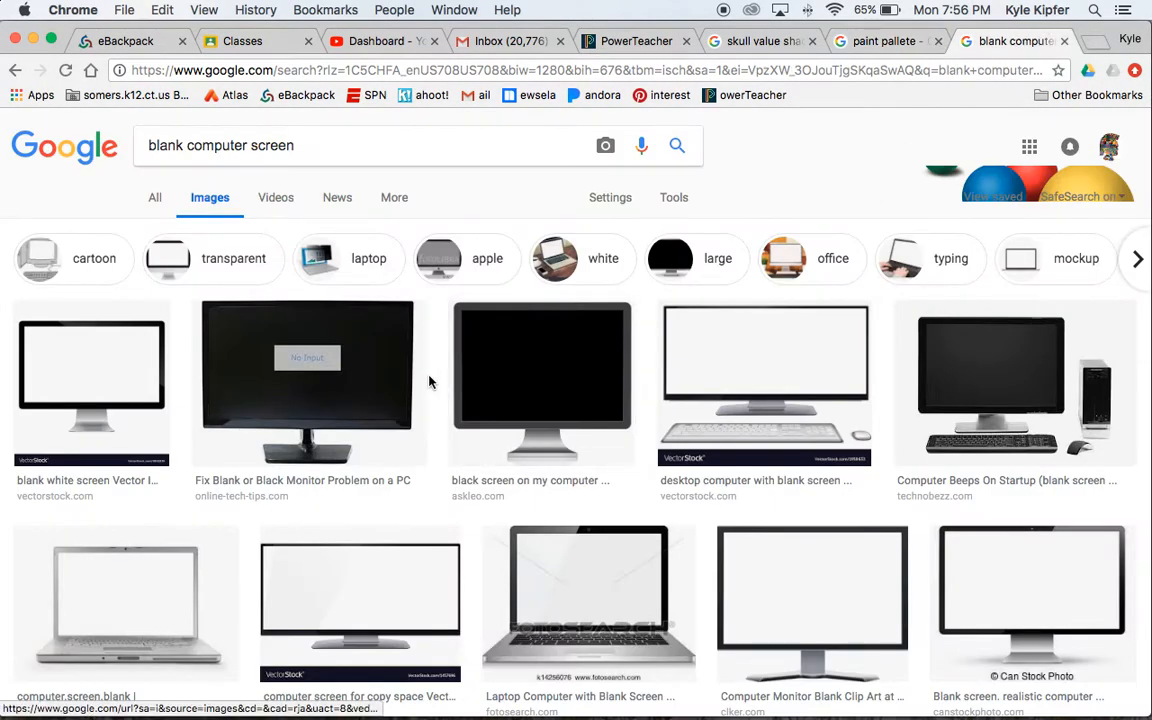
pyautogui.scroll(-10, 563, 392)
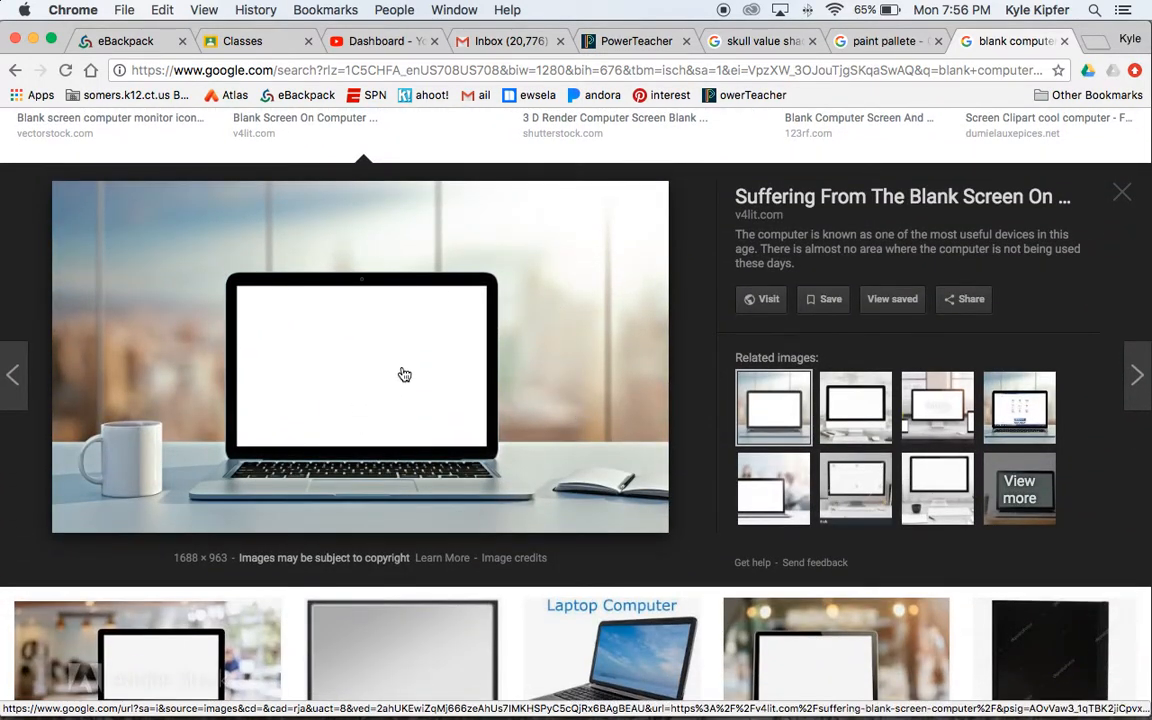
pyautogui.rightClick(404, 375)
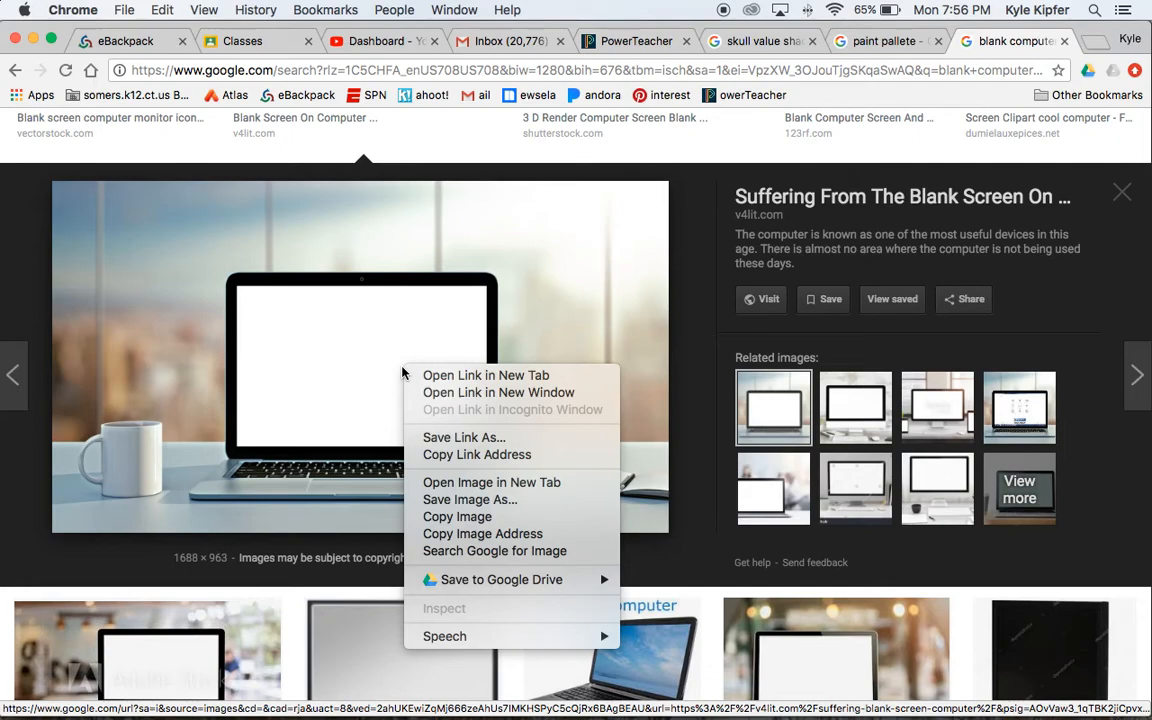
pyautogui.click(497, 519)
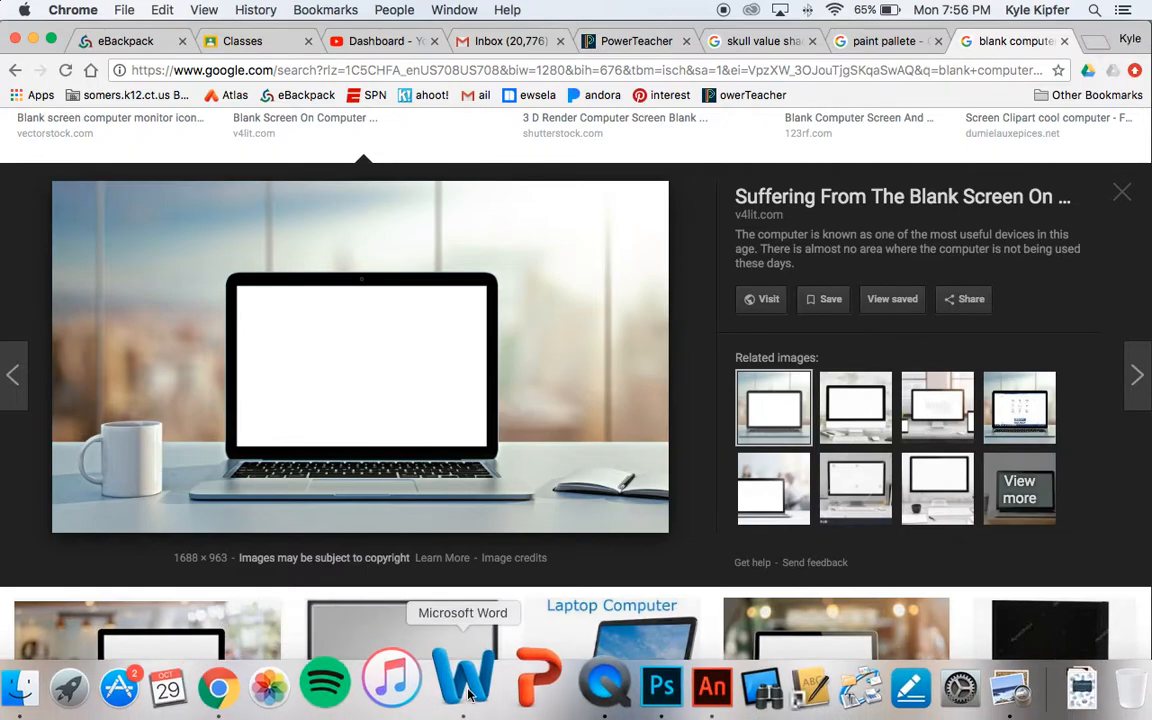
# Step: Switch back to Photoshop, paste the laptop picture into the text document and scale it down to about 54.5%
pyautogui.click(605, 680)
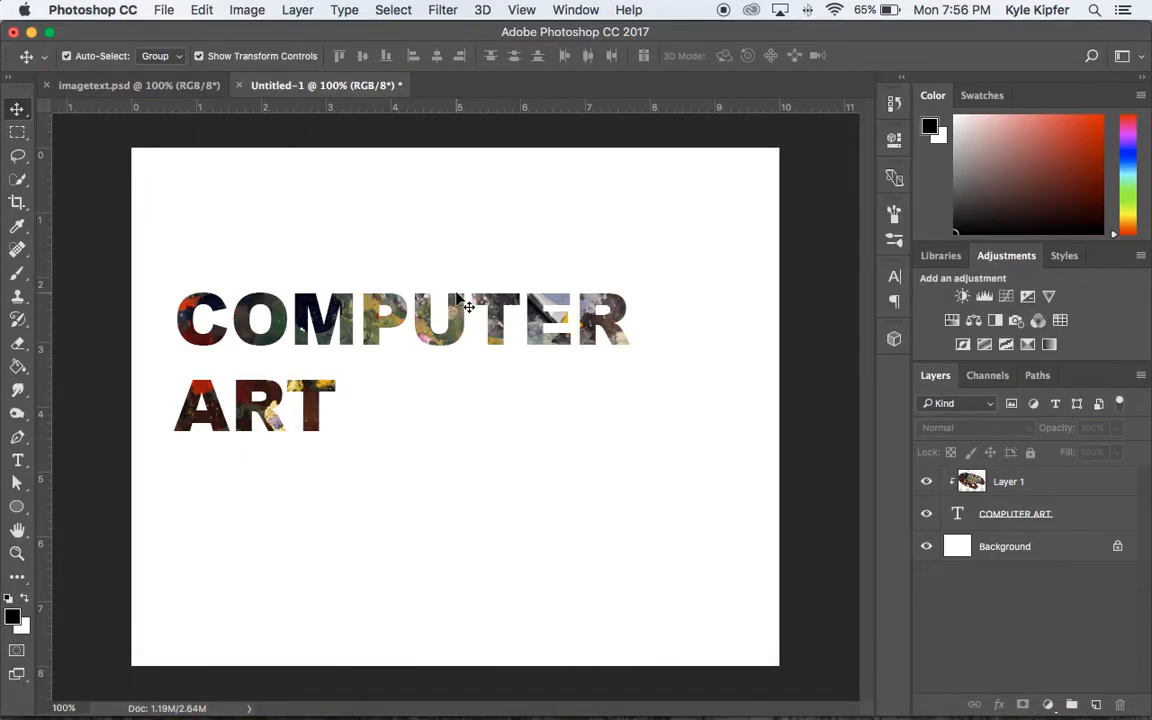
pyautogui.press('super+v')
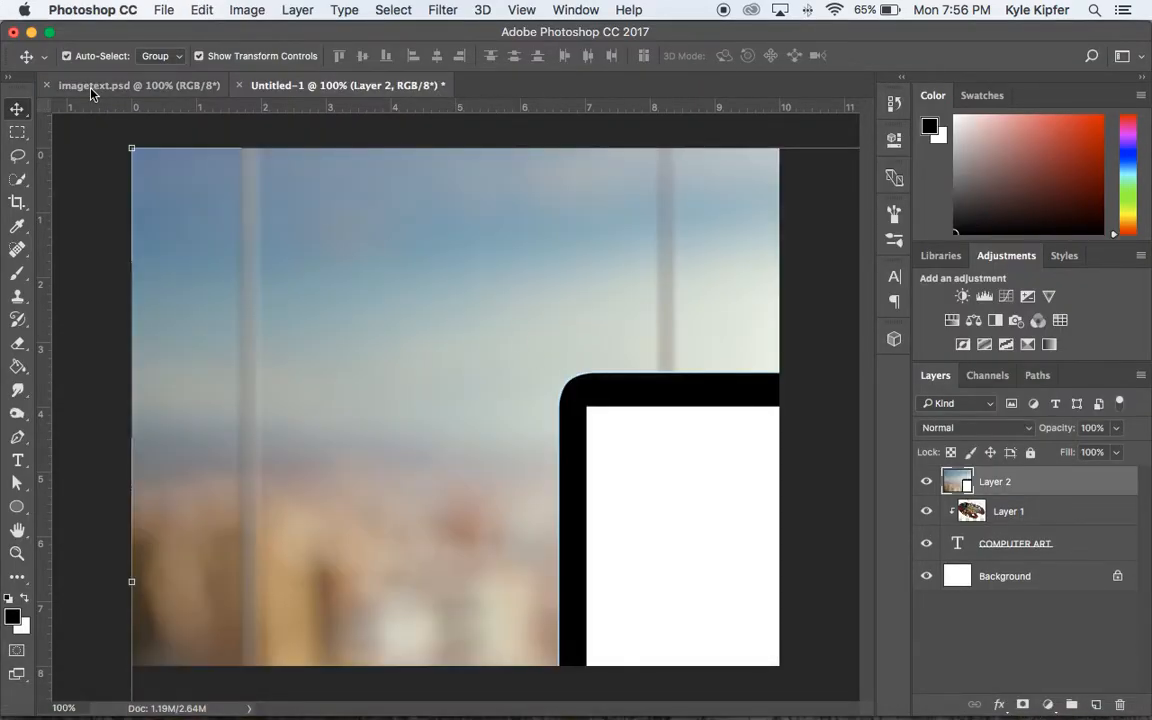
pyautogui.press('super+t')
pyautogui.moveTo(133, 149); pyautogui.dragTo(478, 424)
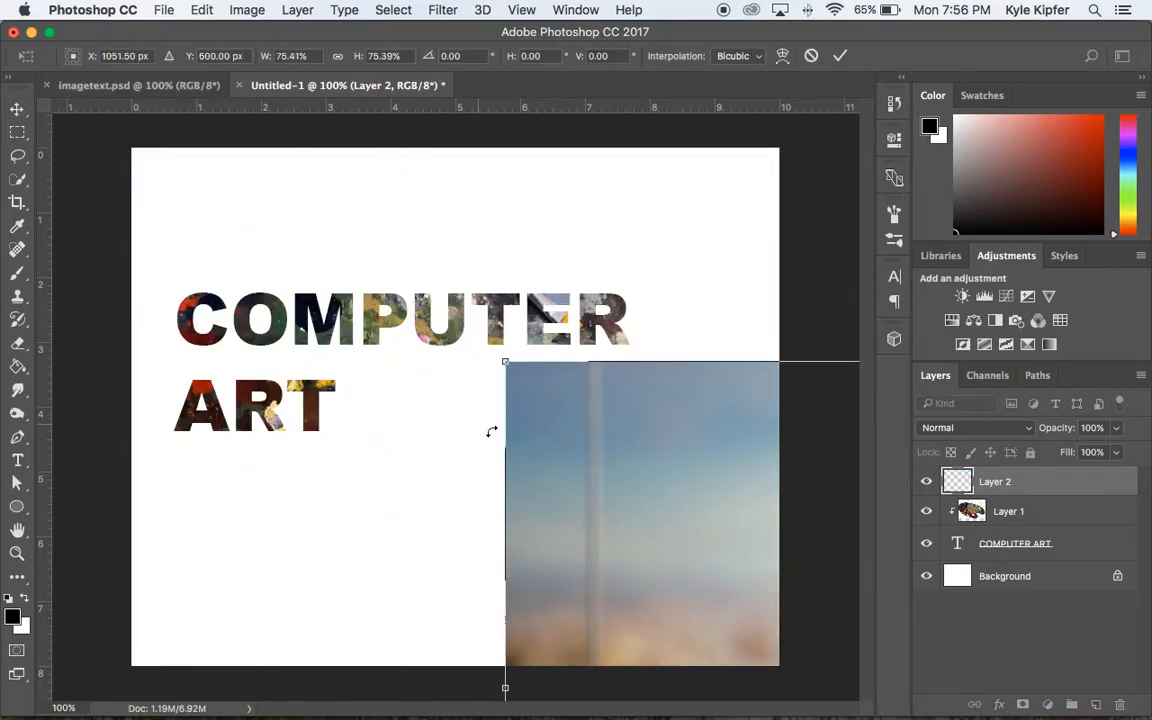
pyautogui.moveTo(640, 490); pyautogui.dragTo(279, 297)
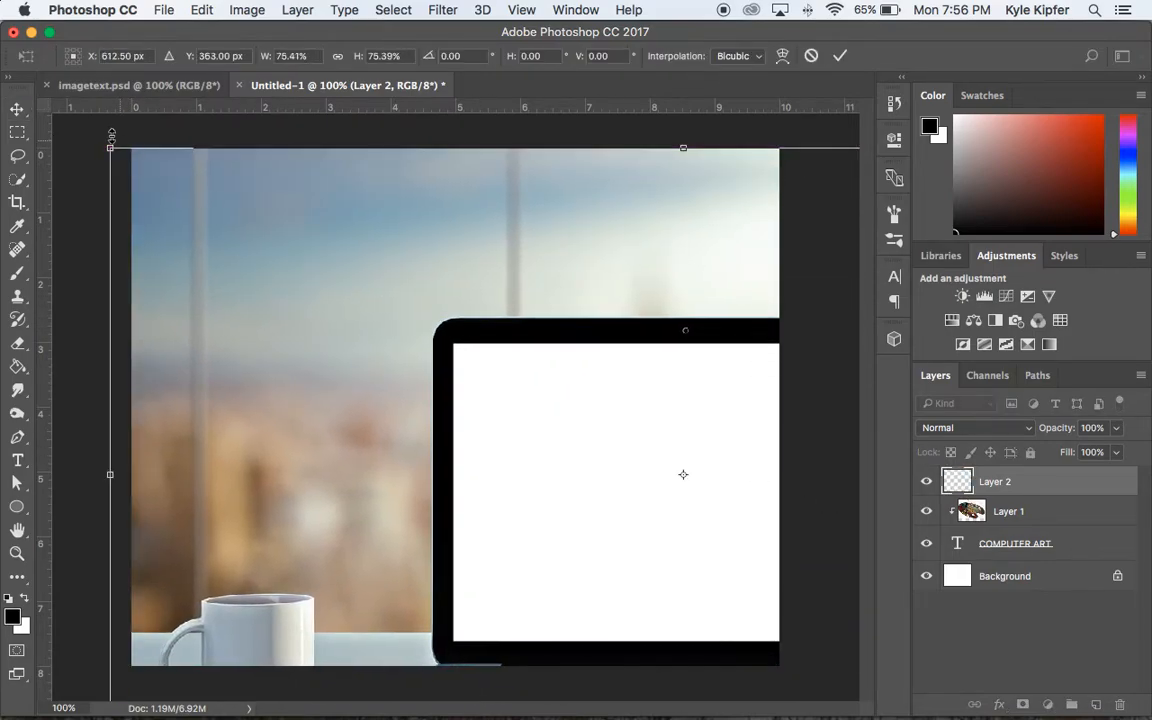
pyautogui.moveTo(111, 148); pyautogui.dragTo(404, 378)
pyautogui.moveTo(644, 520); pyautogui.dragTo(263, 337)
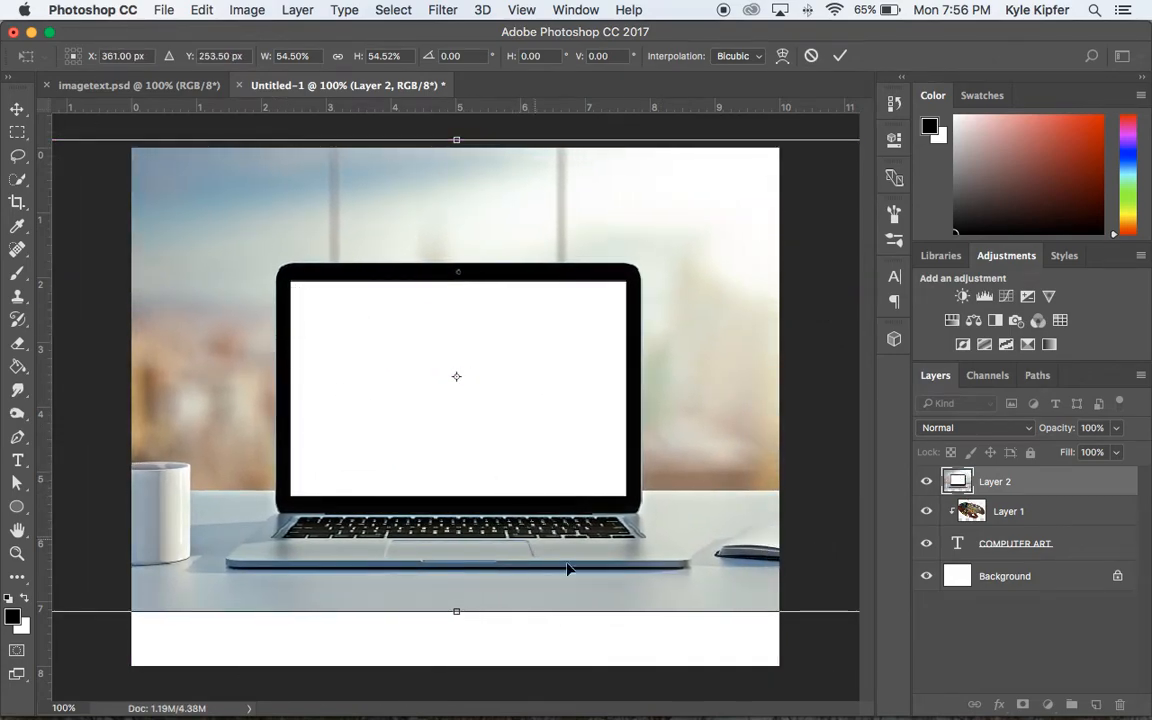
# Step: Reposition and enlarge the laptop picture to about 60% to cover the canvas, and place its layer beneath the COMPUTER ART text
pyautogui.moveTo(458, 437); pyautogui.dragTo(530, 445)
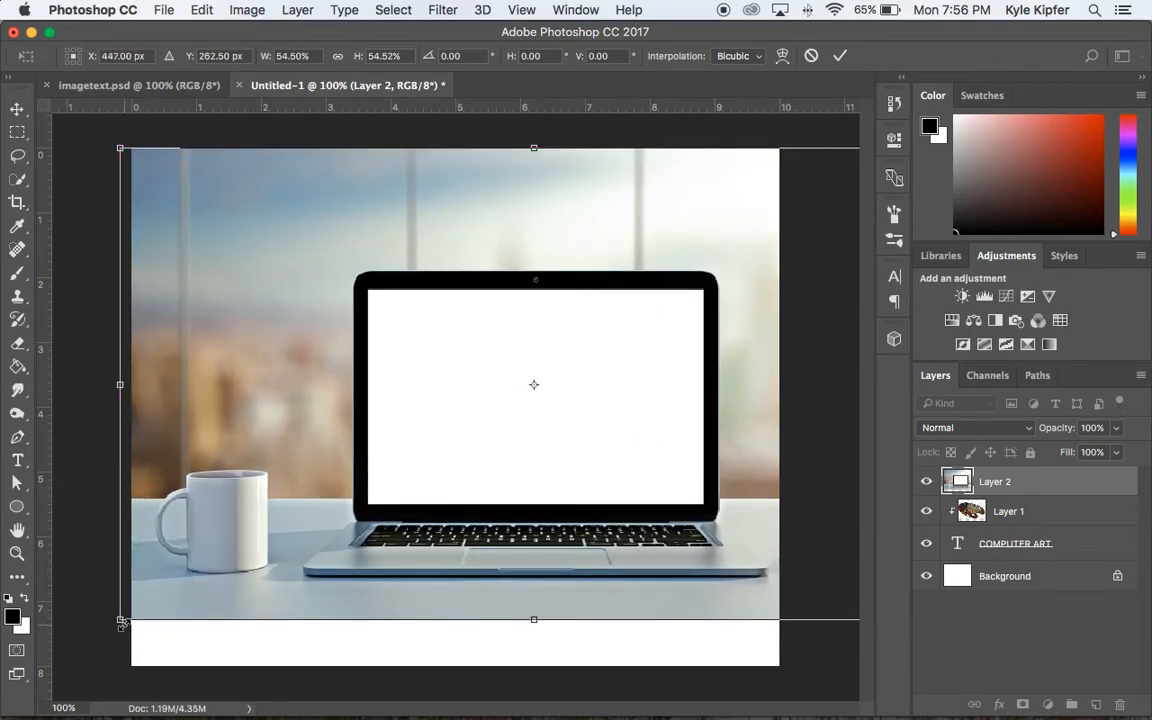
pyautogui.moveTo(120, 621); pyautogui.dragTo(46, 692)
pyautogui.moveTo(297, 532); pyautogui.dragTo(314, 531)
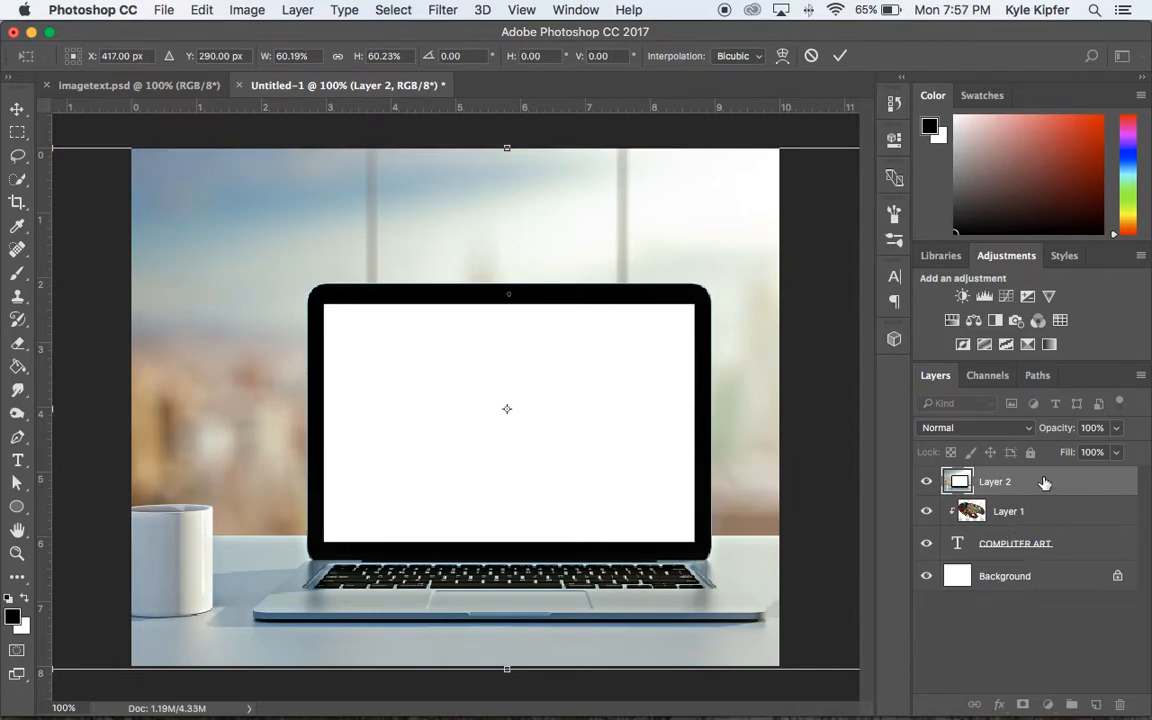
pyautogui.press('Return')
pyautogui.moveTo(1044, 483); pyautogui.dragTo(1040, 553)
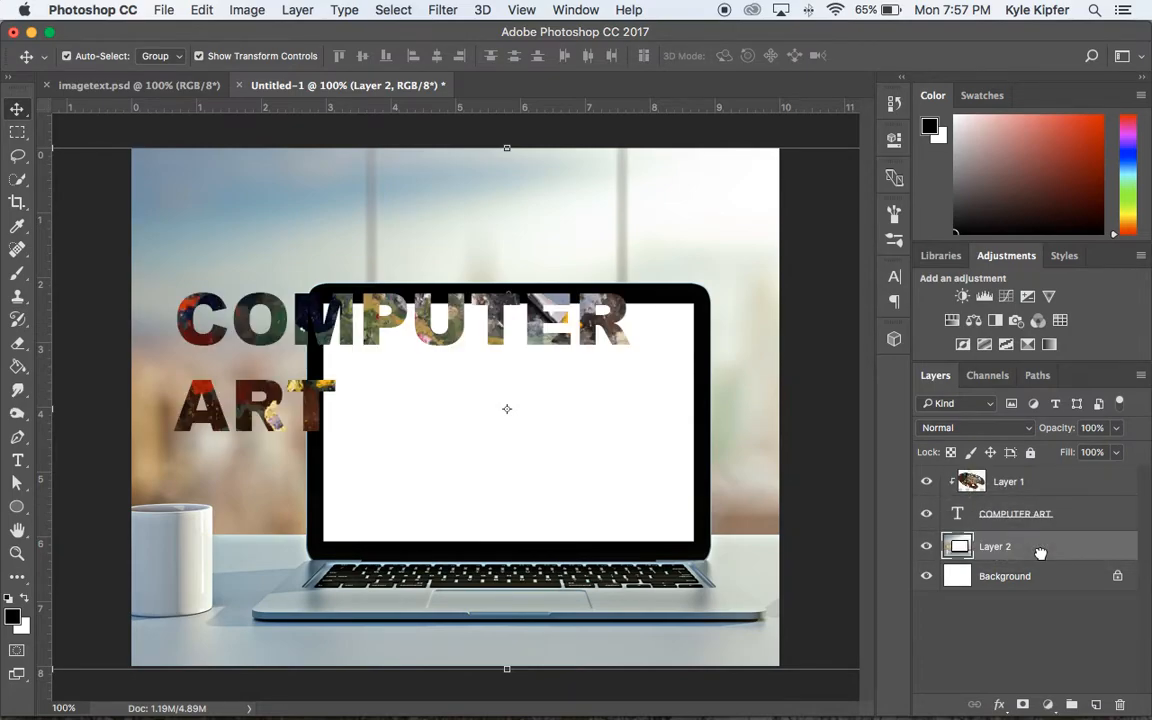
# Step: Shift the palette image clipped to the COMPUTER ART text down and to the right, over the laptop screen
pyautogui.click(1047, 515)
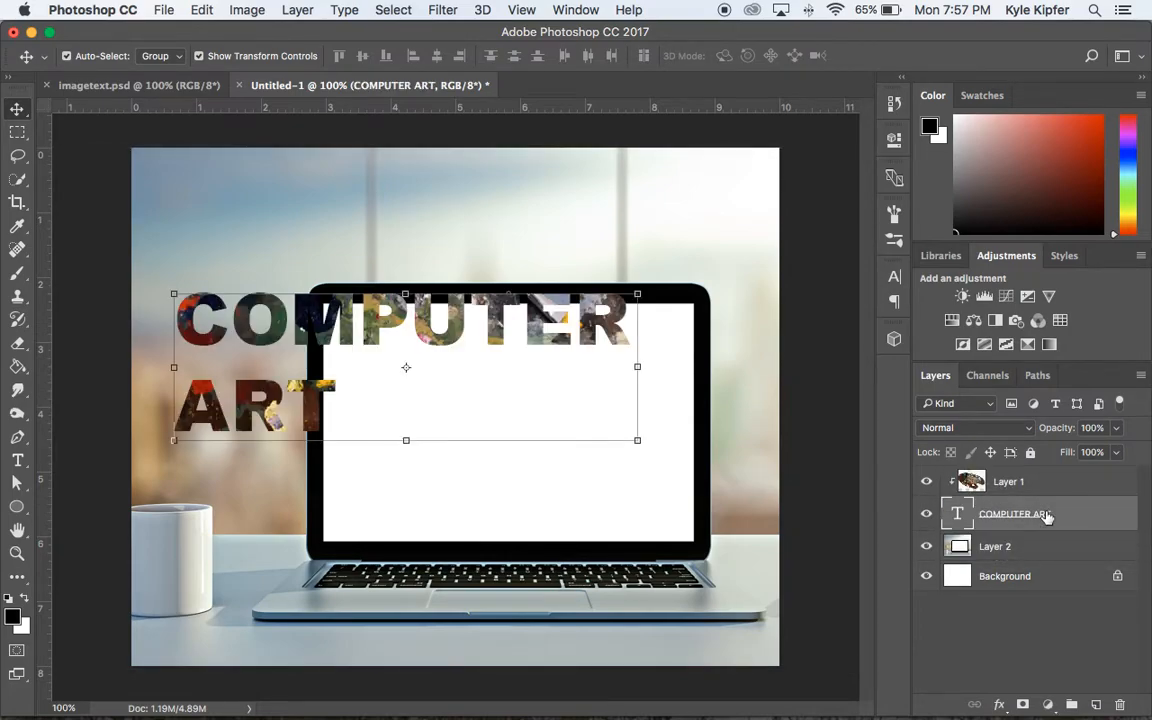
pyautogui.hotkey('alt', ']')
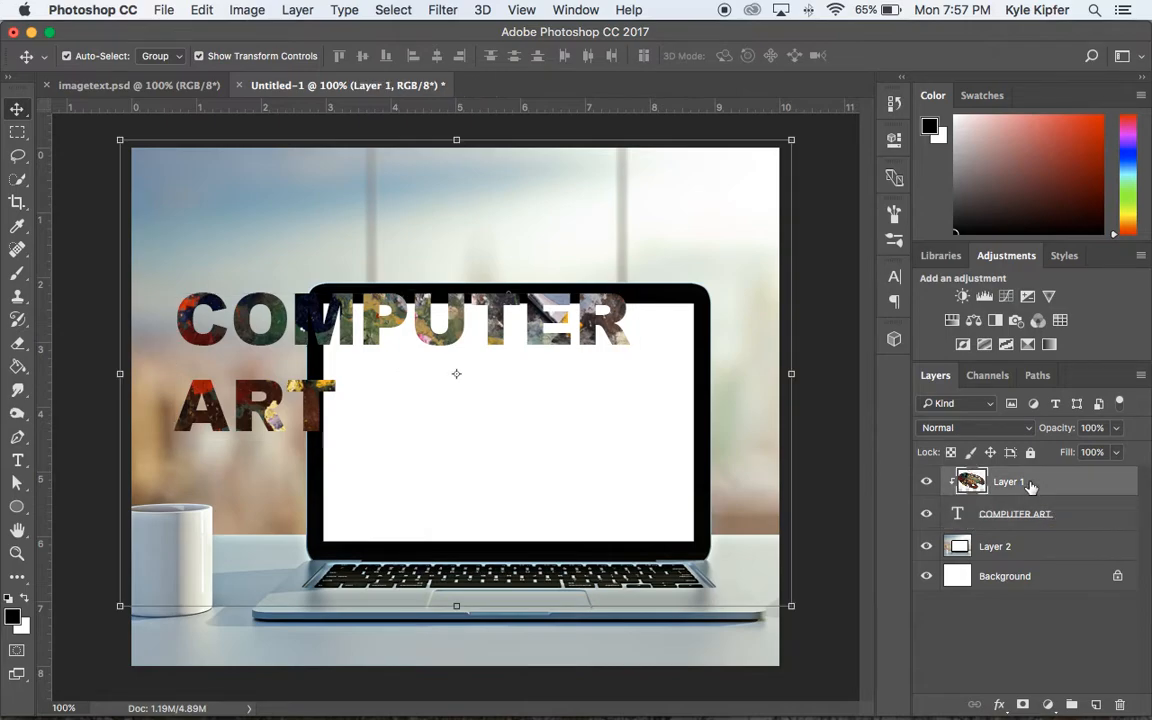
pyautogui.click(1035, 512)
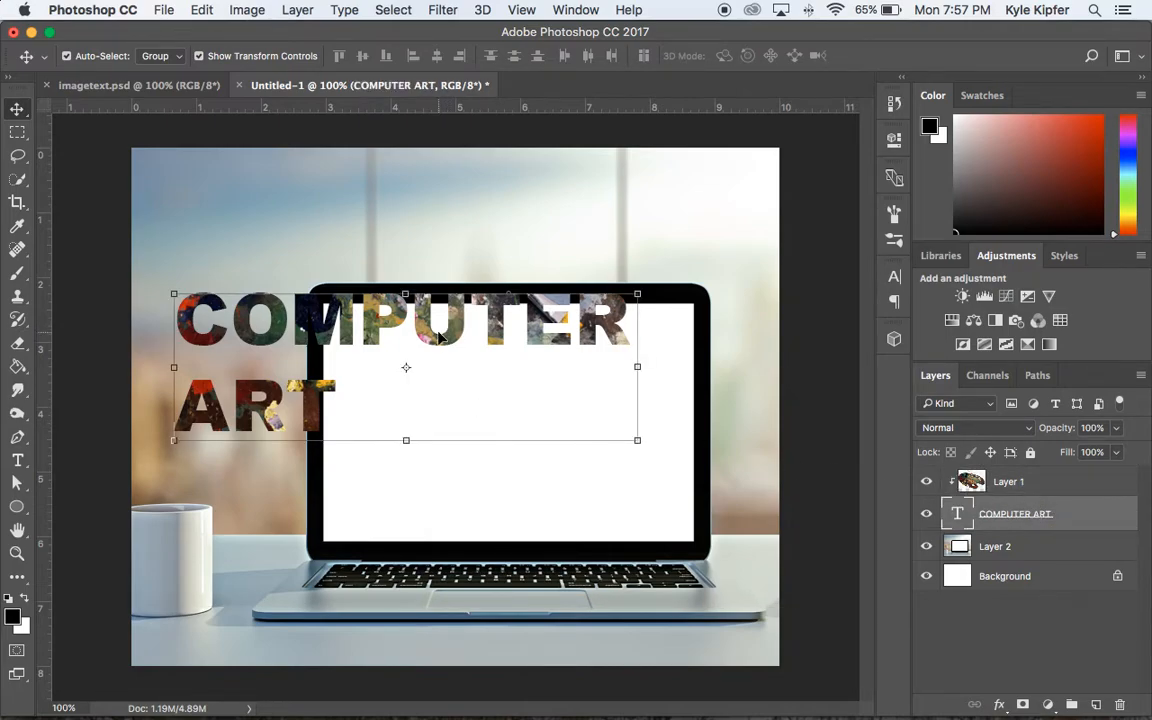
pyautogui.moveTo(441, 341); pyautogui.dragTo(600, 420)
pyautogui.click(1049, 522)
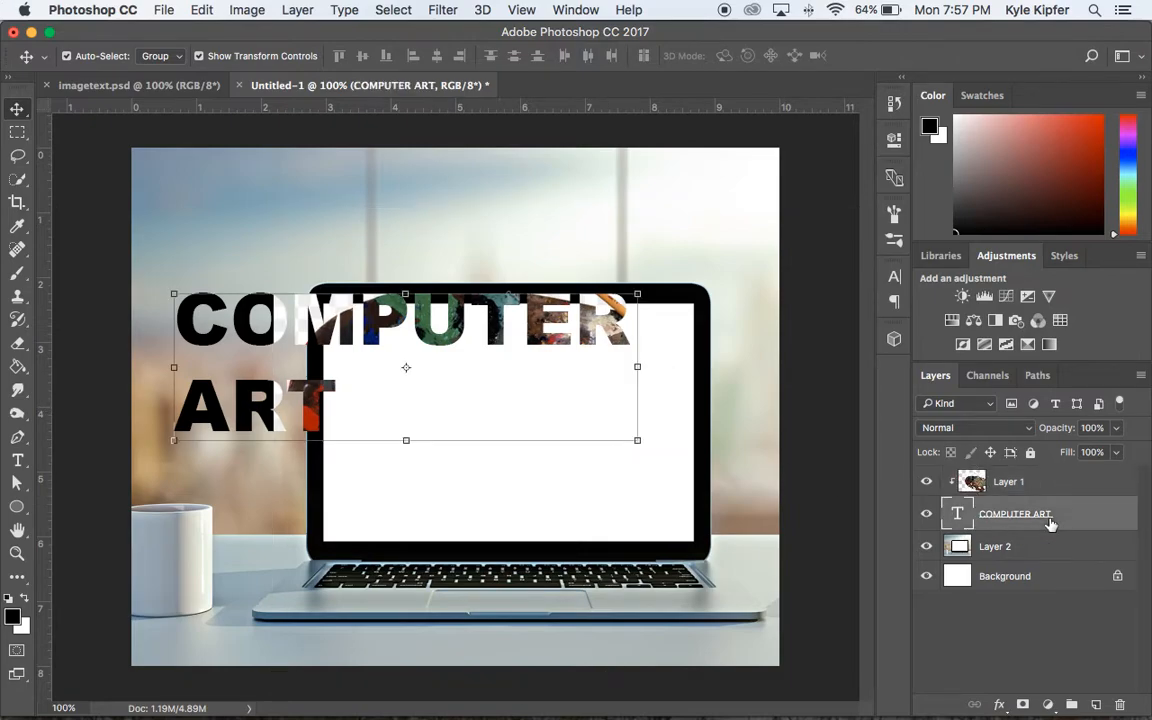
pyautogui.moveTo(620, 335)
pyautogui.mouseDown()
pyautogui.moveTo(668, 362)
pyautogui.moveTo(656, 330)
pyautogui.moveTo(622, 334)
pyautogui.mouseUp()
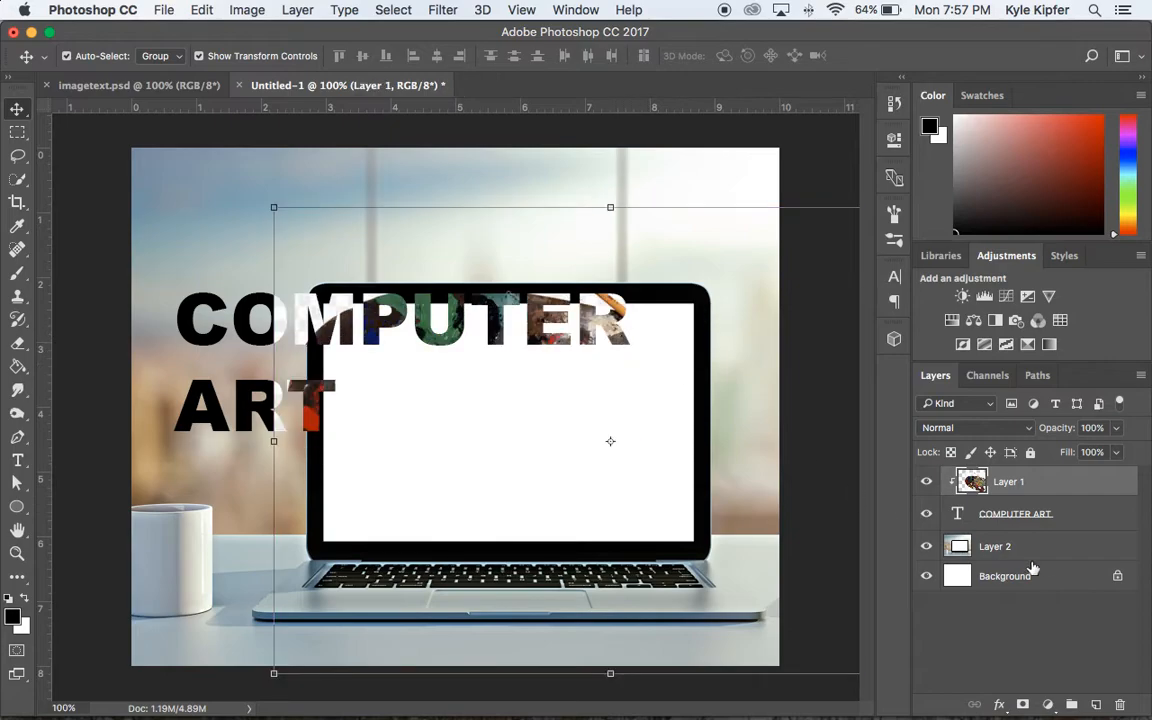
# Step: Move the COMPUTER ART text onto the laptop's white screen, lining up its left edge with the screen's
pyautogui.click(1090, 520)
pyautogui.moveTo(193, 338); pyautogui.dragTo(343, 393)
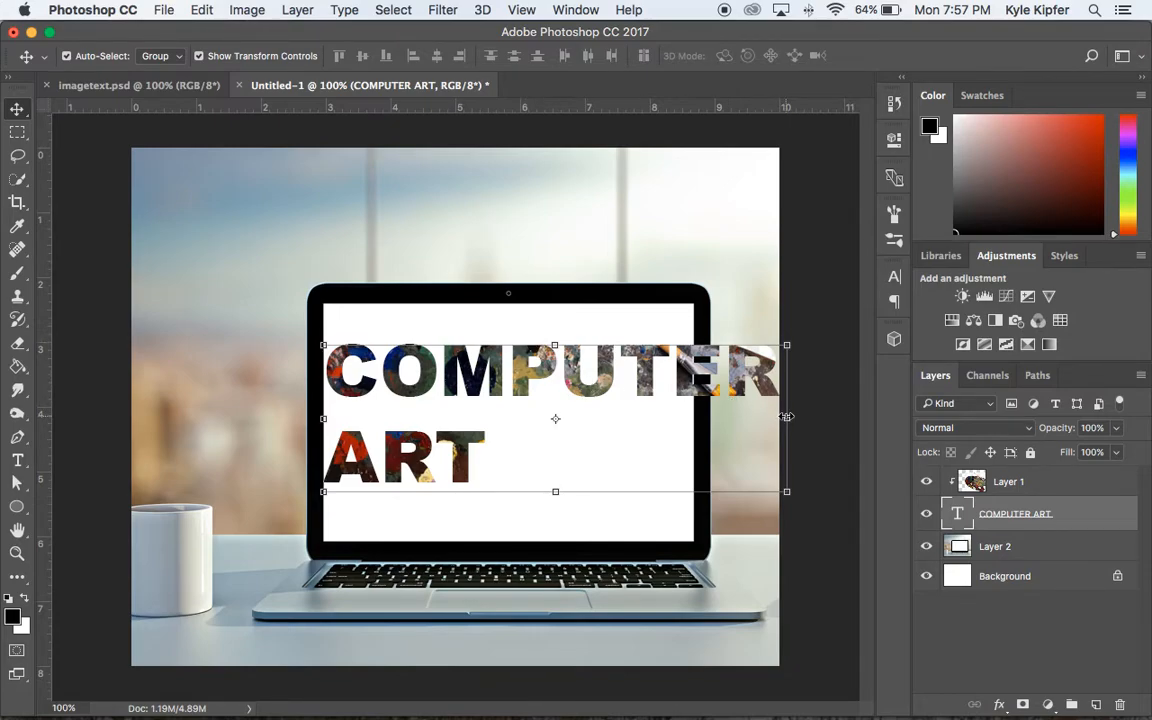
pyautogui.moveTo(555, 490); pyautogui.dragTo(558, 518)
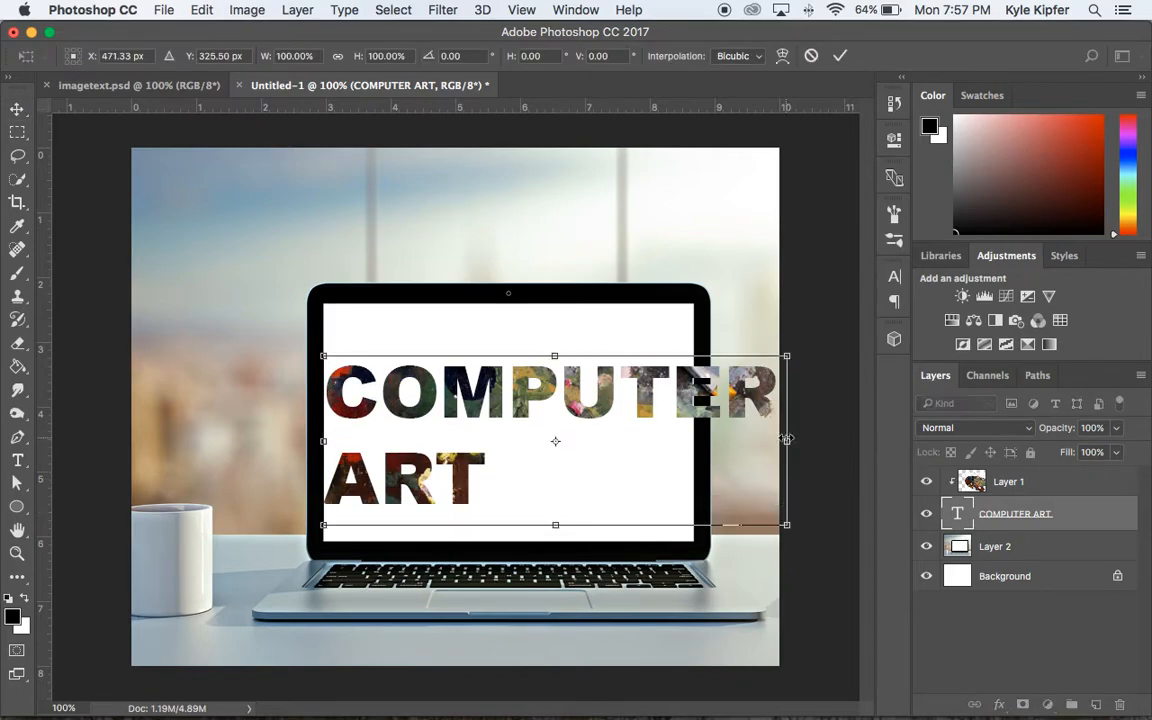
# Step: Narrow the COMPUTER ART text to about 75% width, center it at about X 417, Y 290 px, and apply the transformation
pyautogui.moveTo(786, 440); pyautogui.dragTo(681, 440)
pyautogui.moveTo(326, 441); pyautogui.dragTo(333, 441)
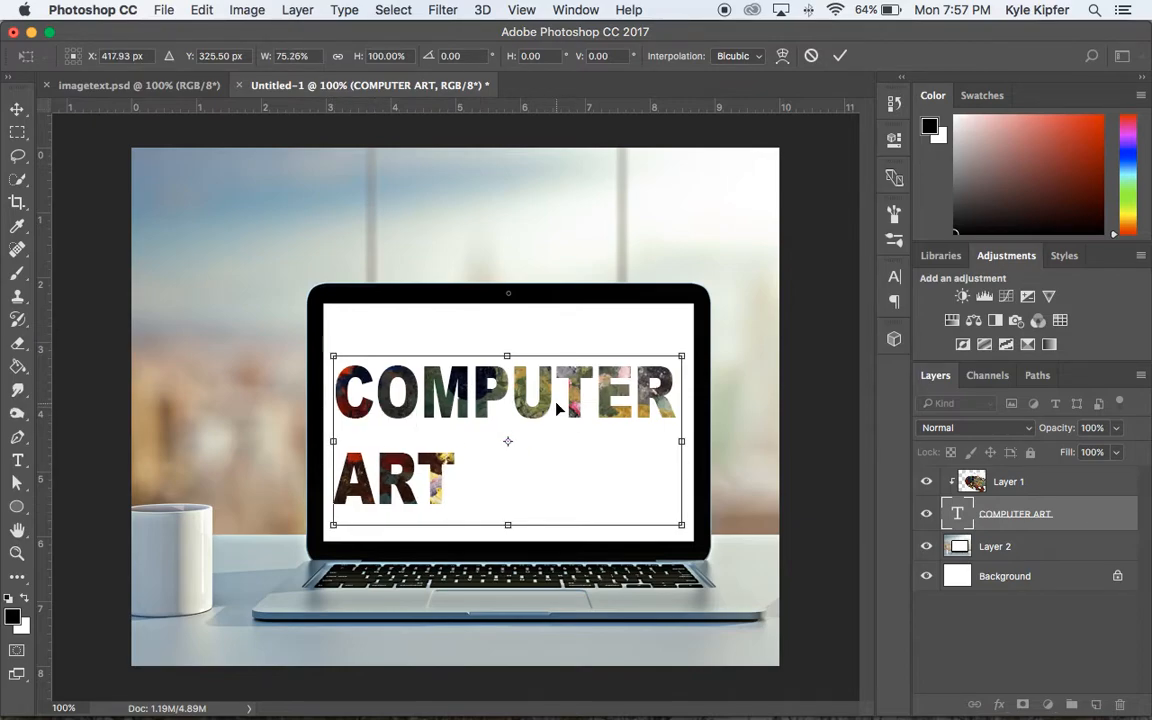
pyautogui.moveTo(543, 405); pyautogui.dragTo(550, 376)
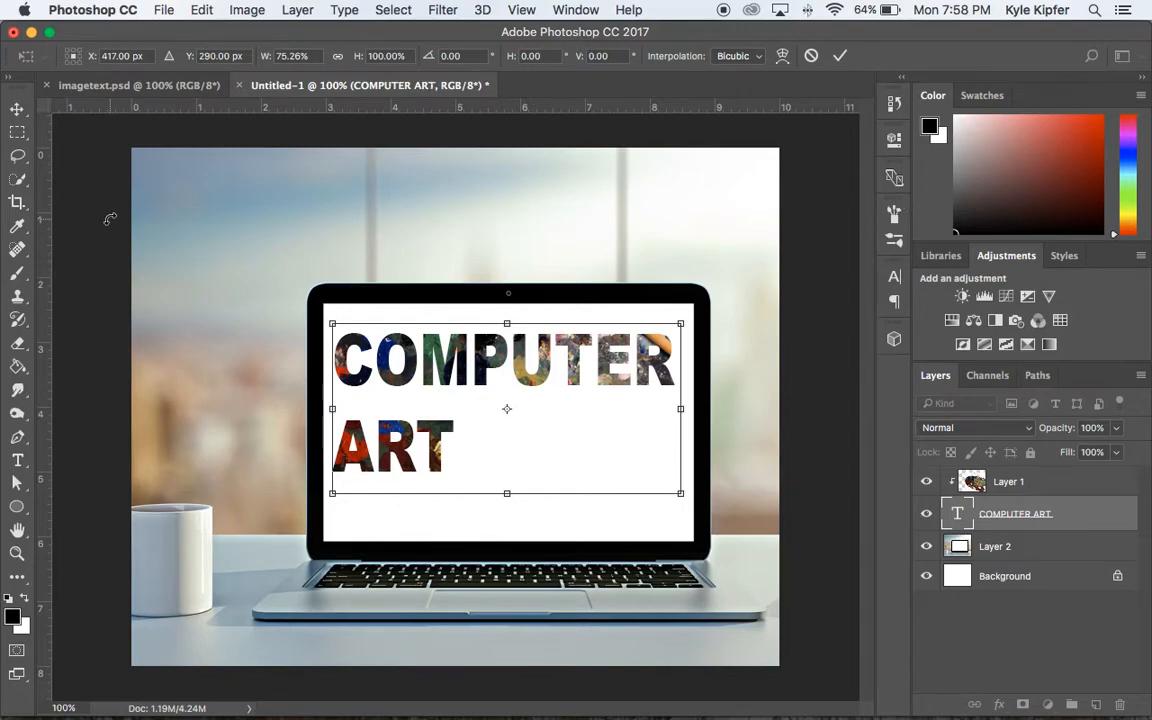
pyautogui.click(17, 462)
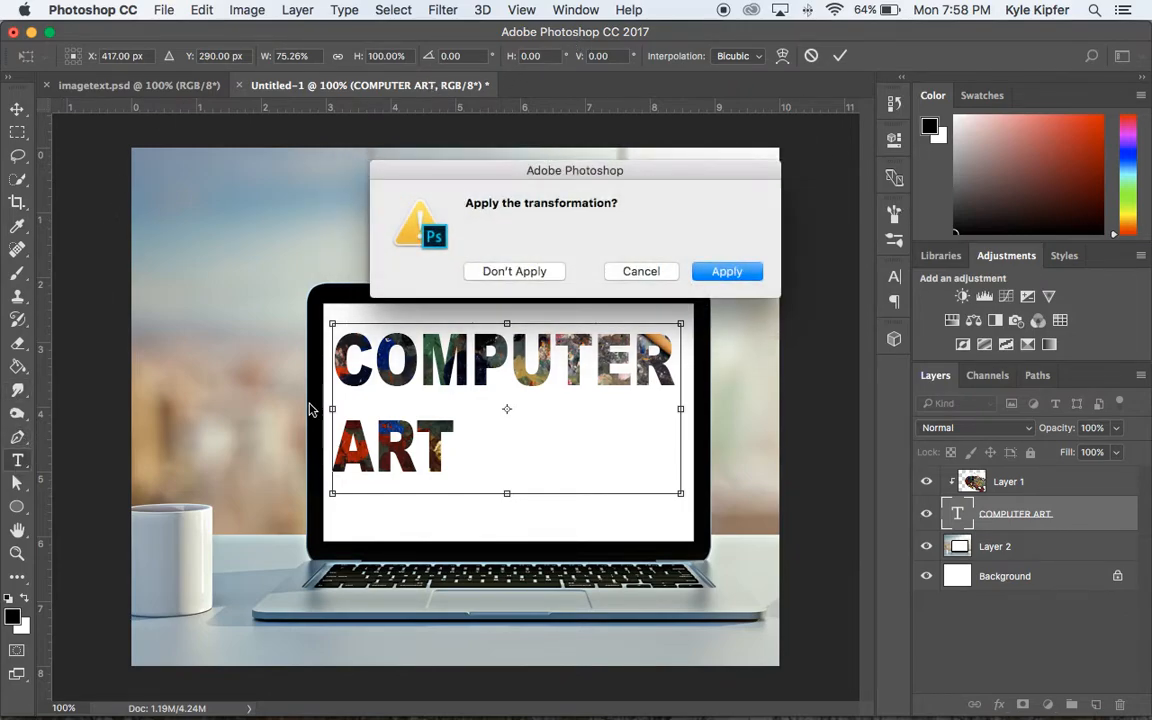
pyautogui.click(735, 270)
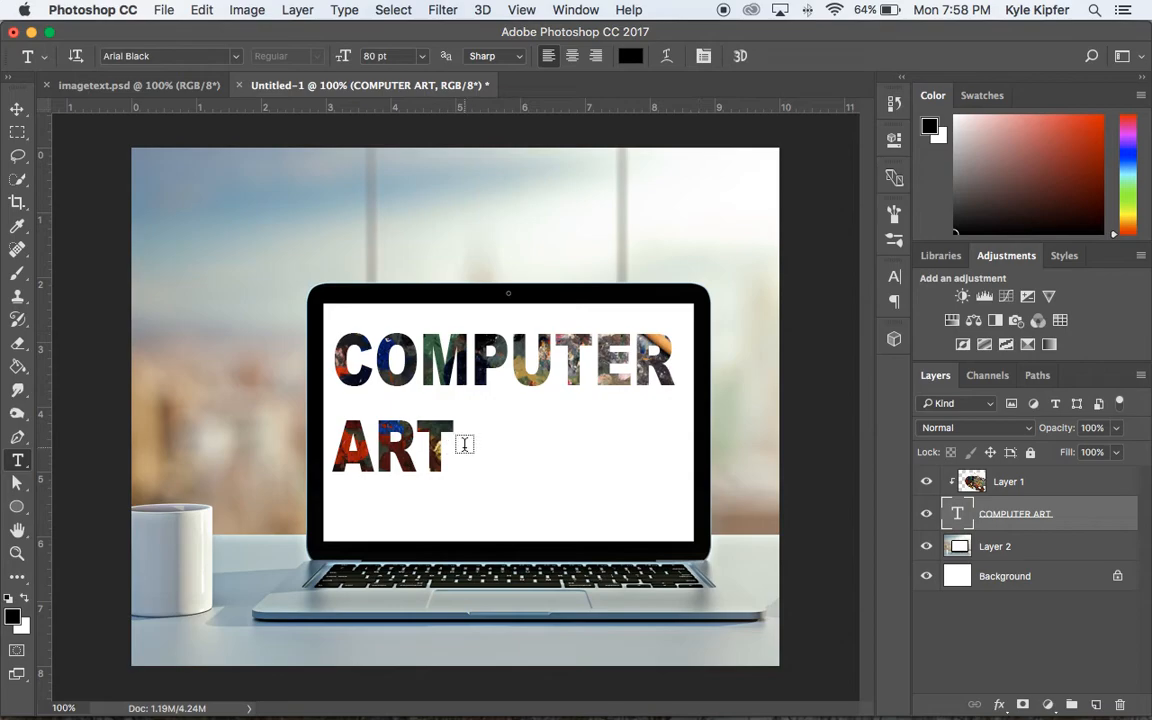
pyautogui.click(464, 447)
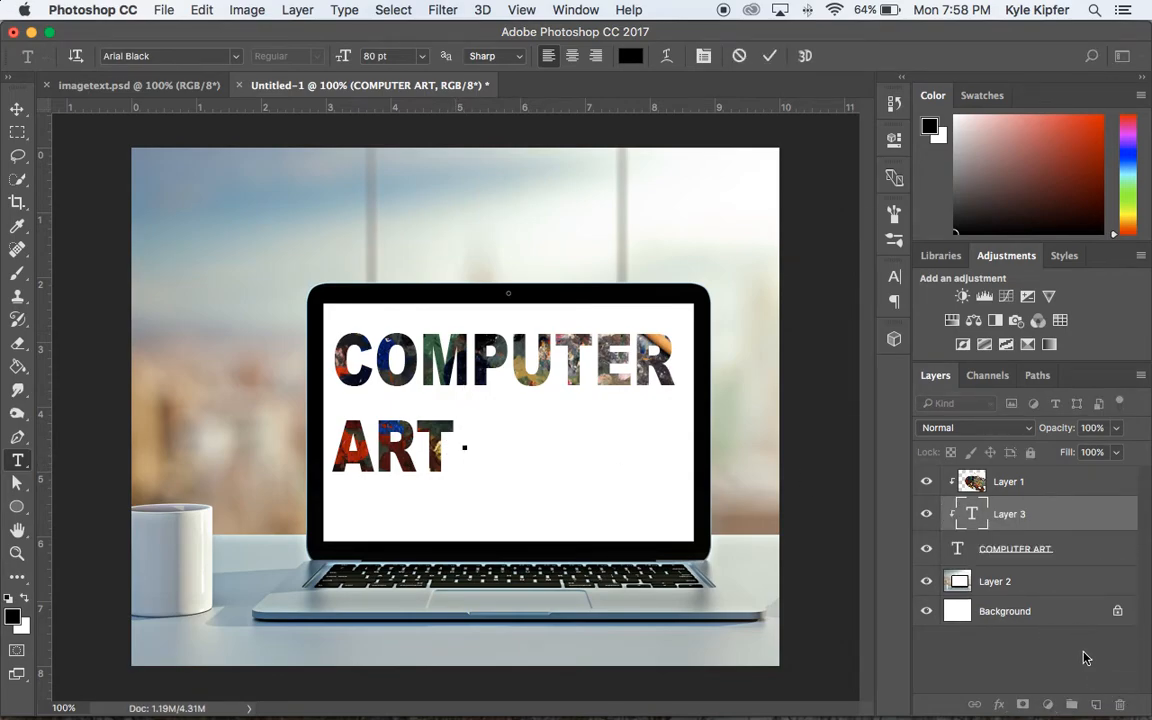
pyautogui.click(16, 107)
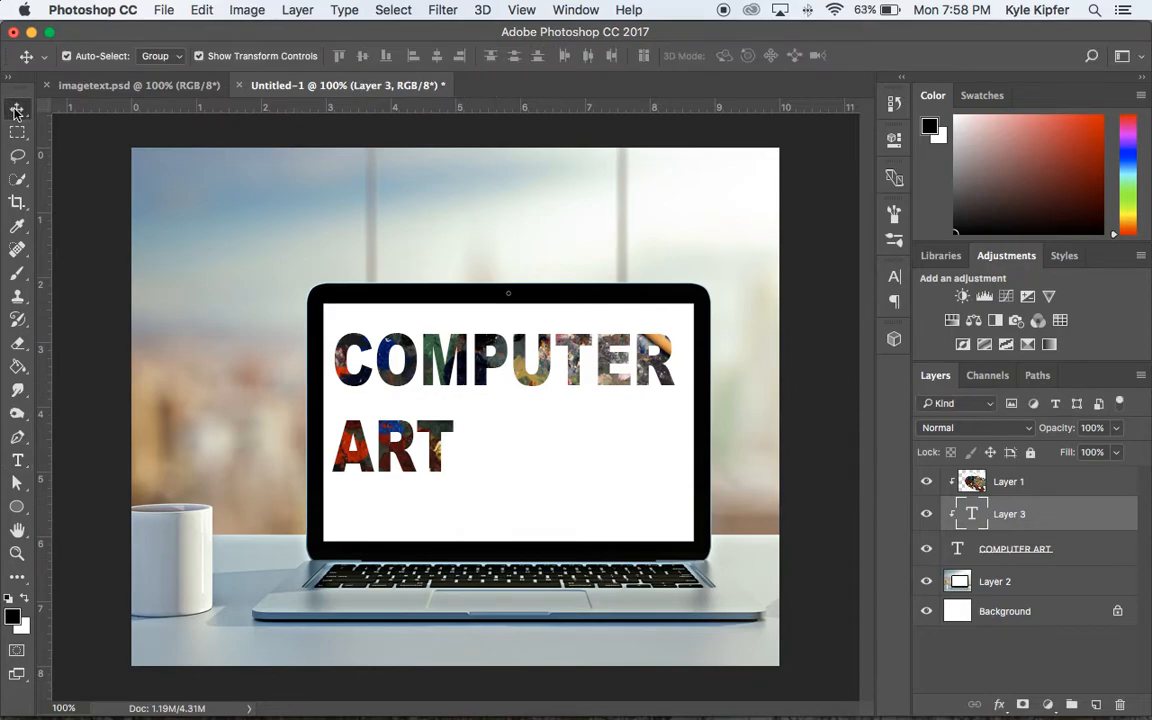
pyautogui.click(1120, 705)
pyautogui.click(704, 271)
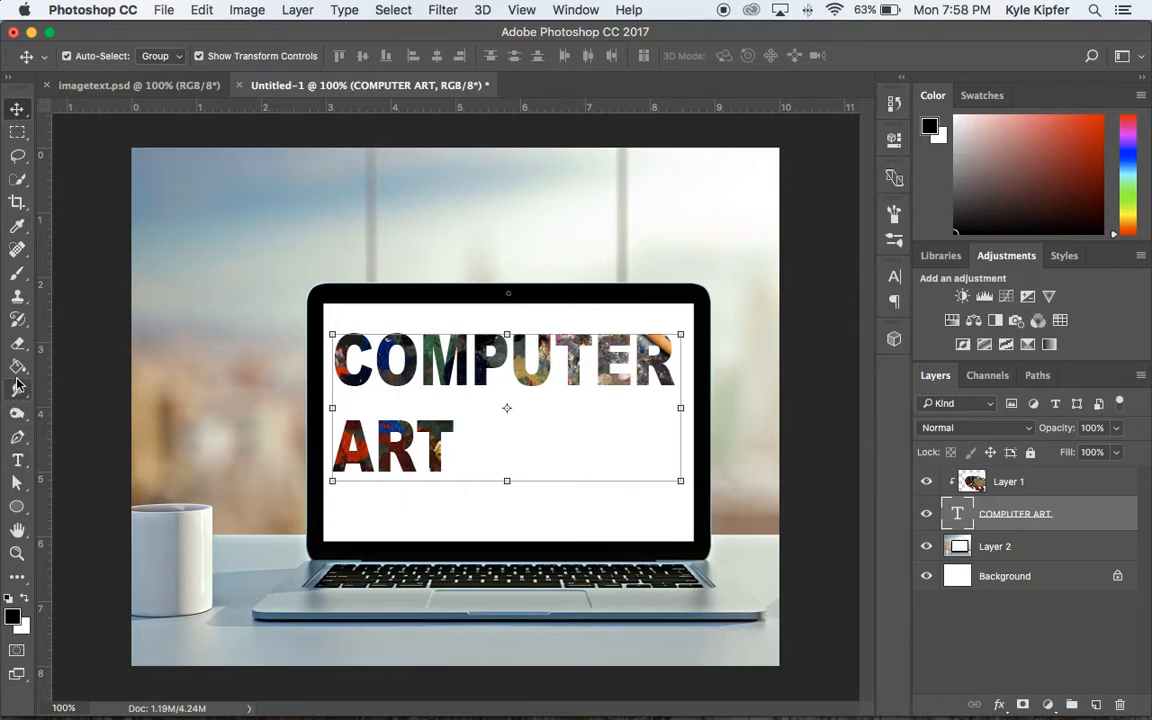
# Step: Center-align both lines of the COMPUTER ART text on the laptop screen
pyautogui.click(17, 460)
pyautogui.click(415, 449)
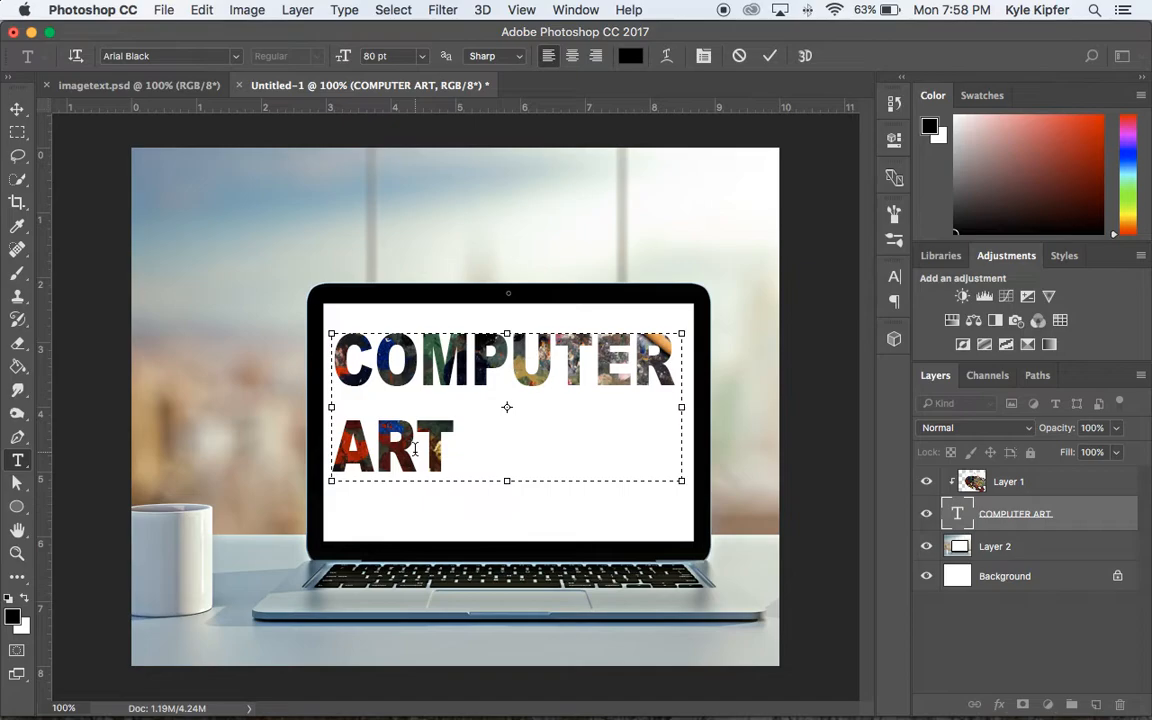
pyautogui.moveTo(440, 447); pyautogui.dragTo(343, 366)
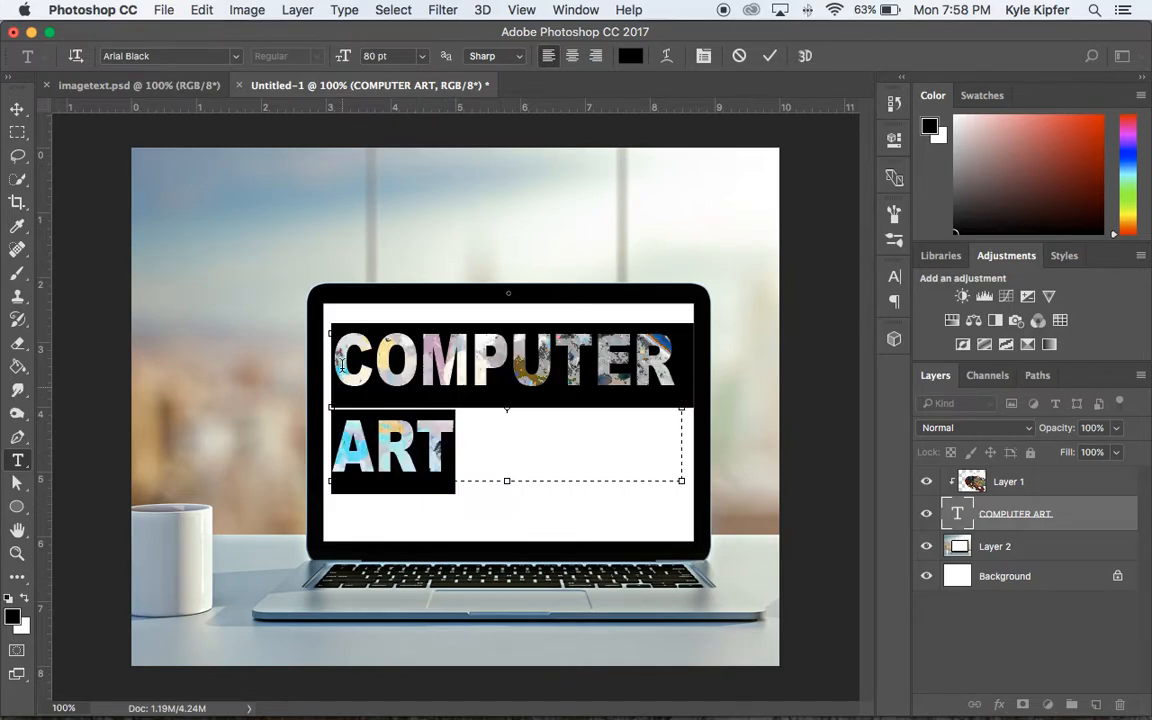
pyautogui.click(572, 56)
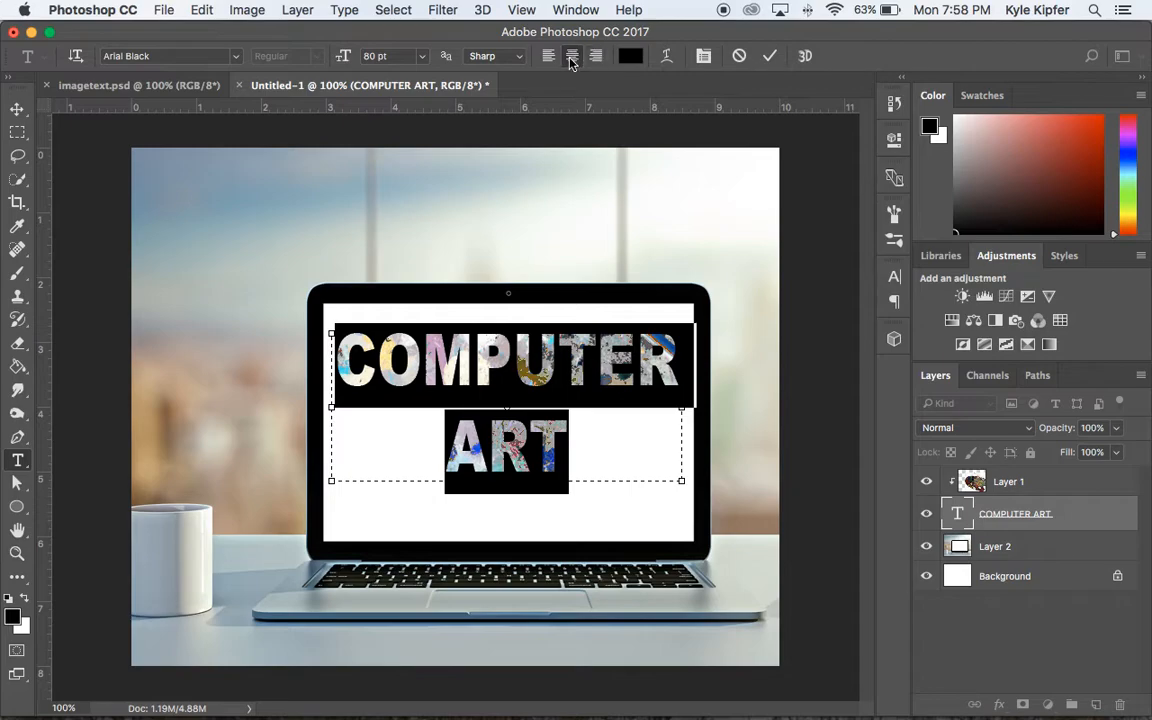
pyautogui.click(22, 108)
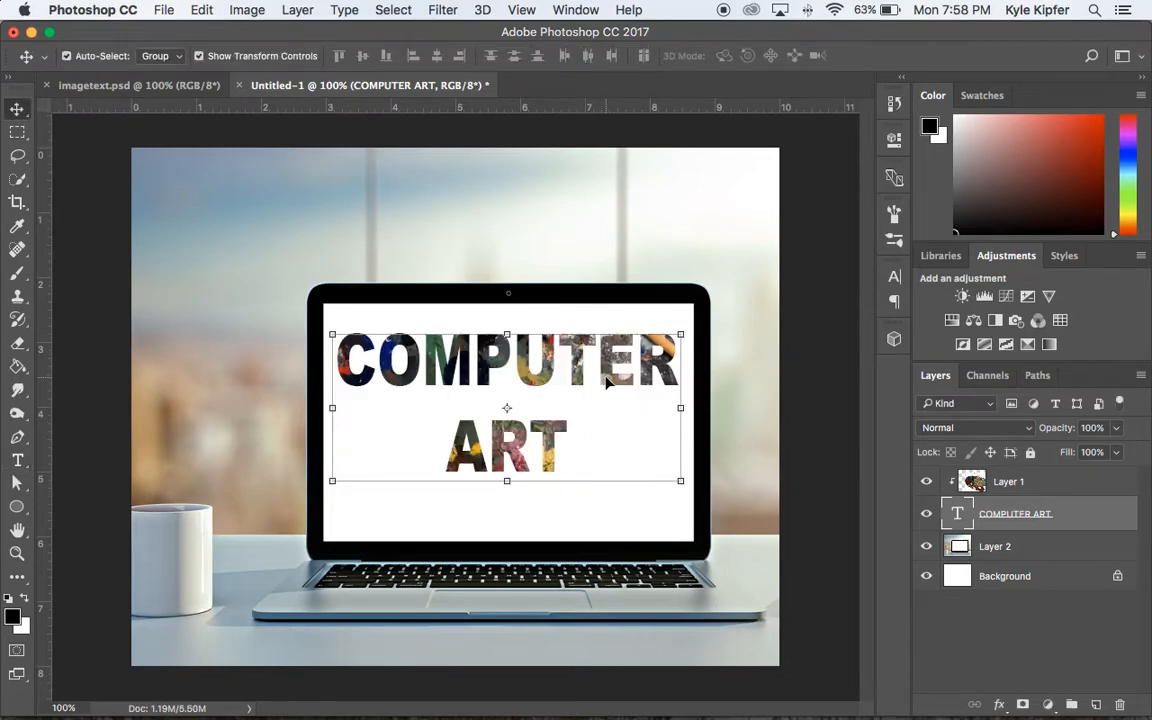
pyautogui.click(817, 420)
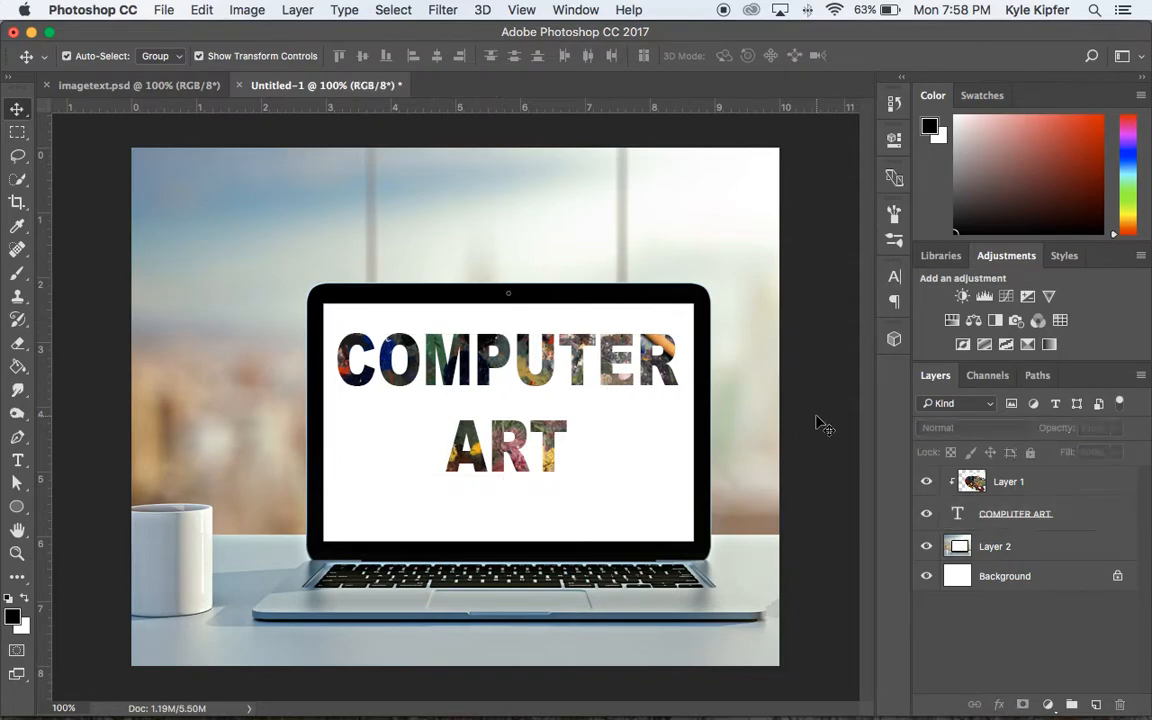
pyautogui.click(611, 385)
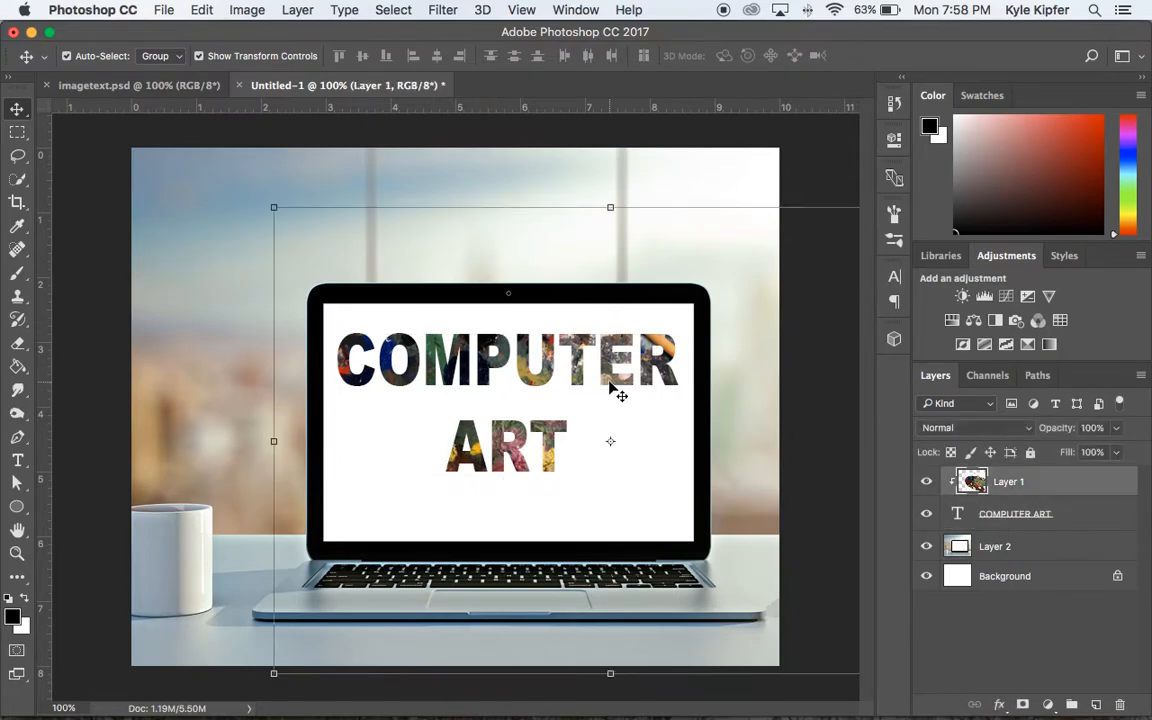
# Step: Add an Outer Glow effect to the COMPUTER ART text, using the solid blue color with 34% noise
pyautogui.click(1079, 516)
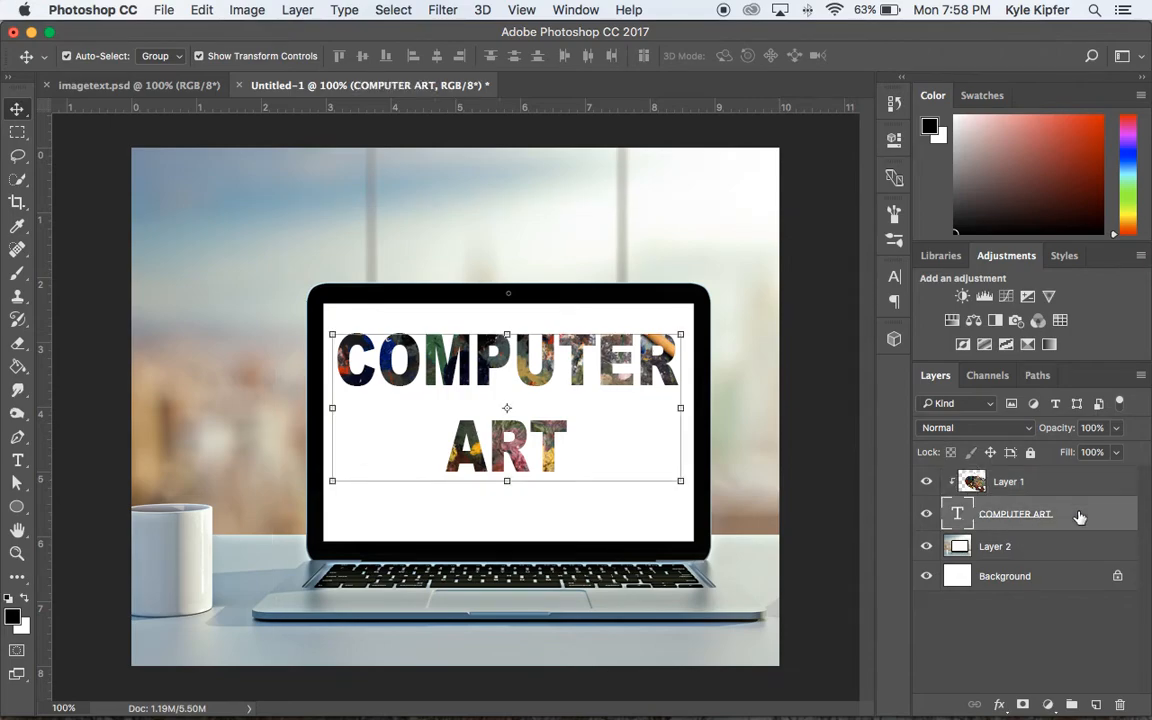
pyautogui.click(1000, 706)
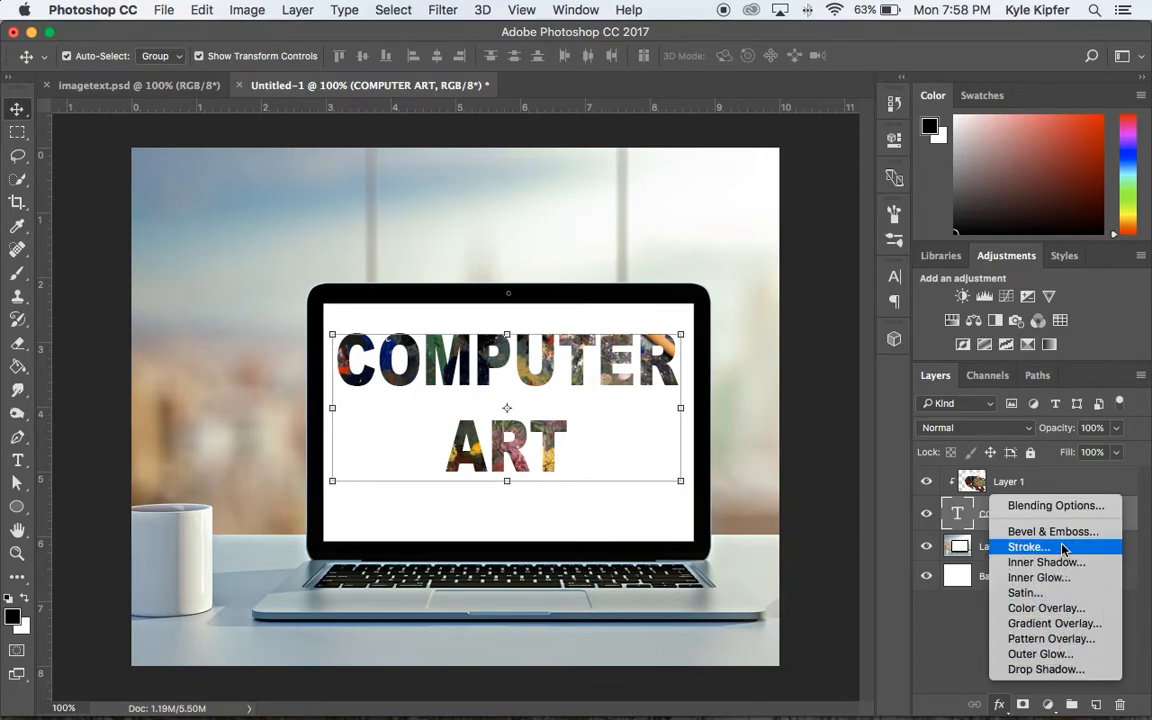
pyautogui.click(1045, 655)
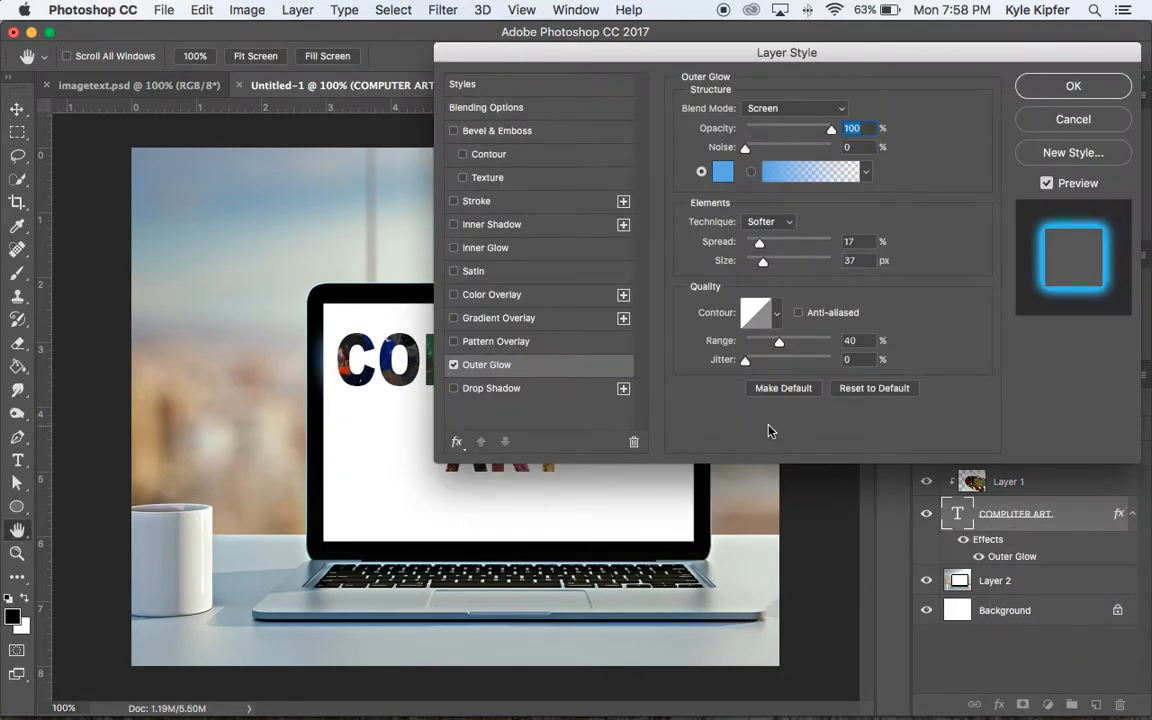
pyautogui.click(752, 173)
pyautogui.click(702, 172)
pyautogui.moveTo(746, 148); pyautogui.dragTo(777, 148)
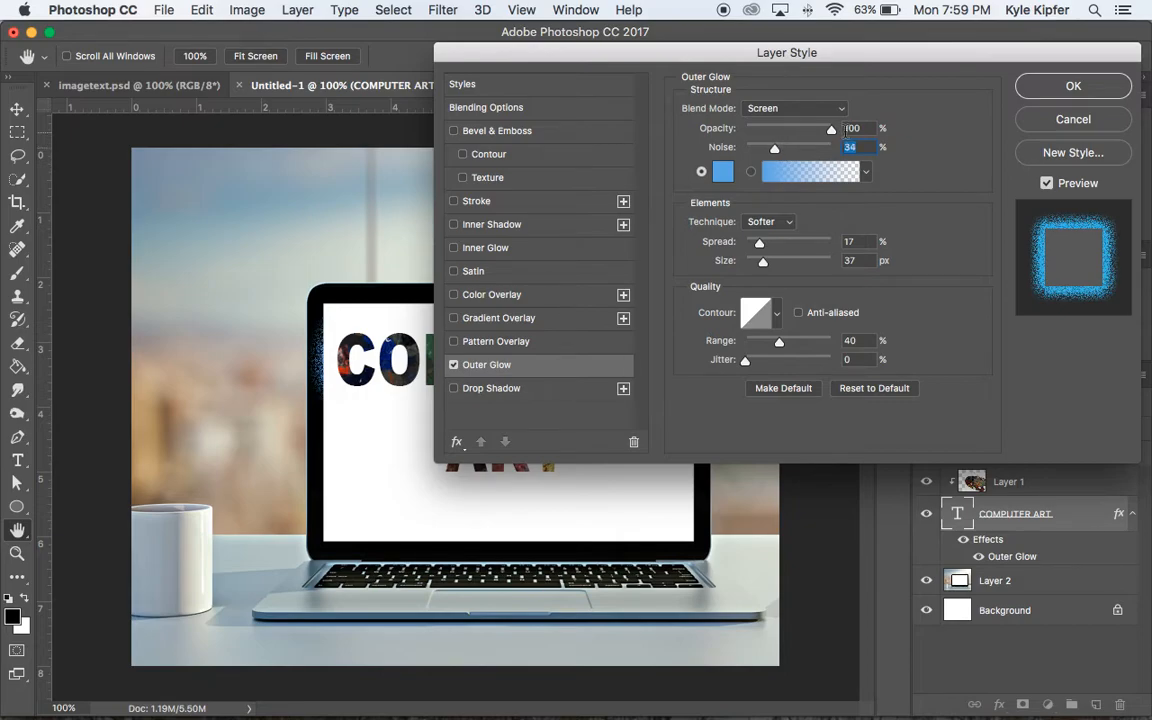
# Step: Try the Overlay blend mode for the outer glow and return it to Screen
pyautogui.click(760, 107)
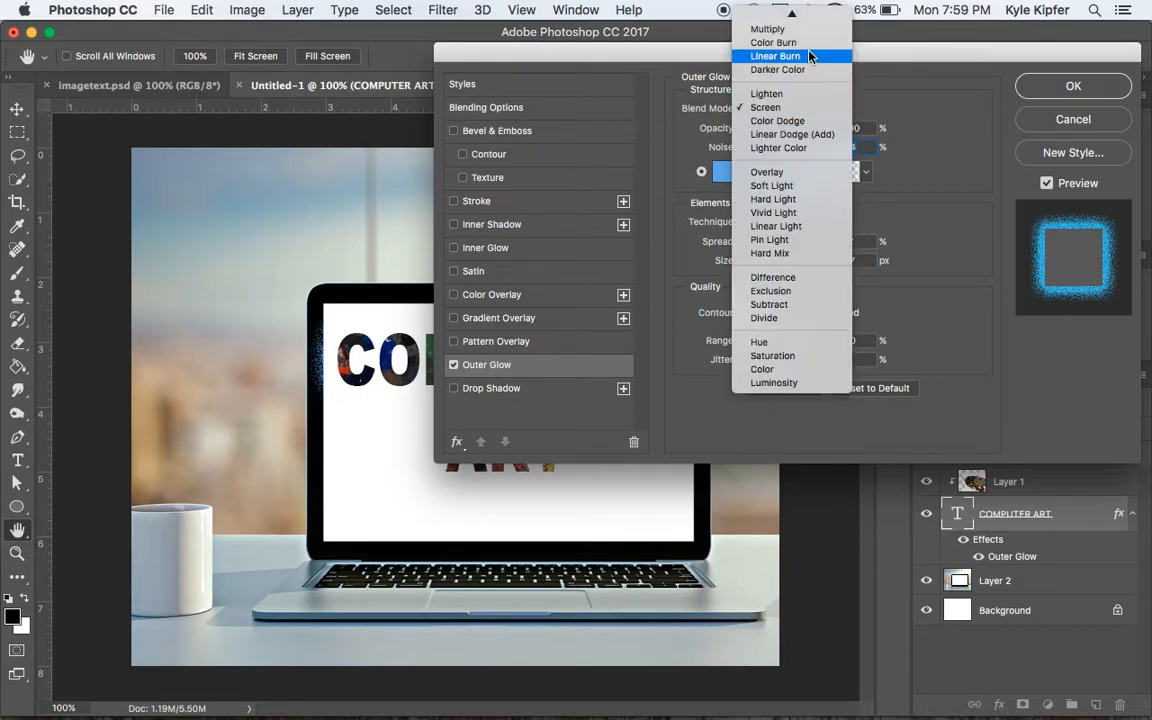
pyautogui.click(785, 152)
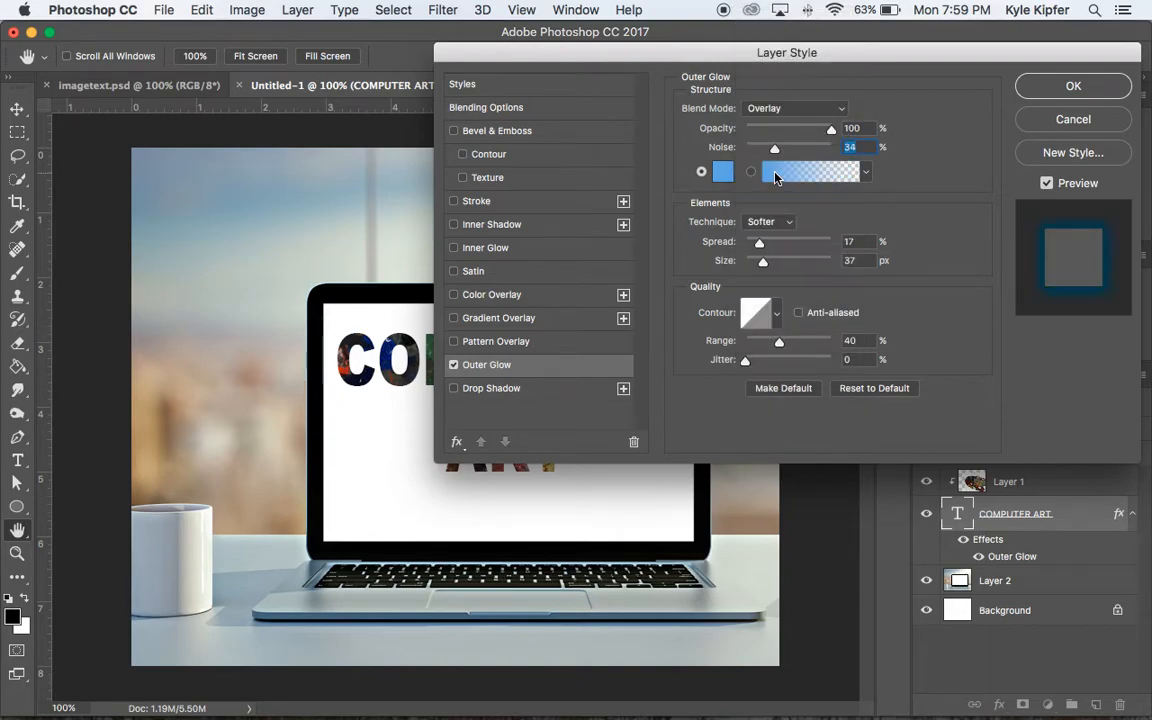
pyautogui.click(834, 110)
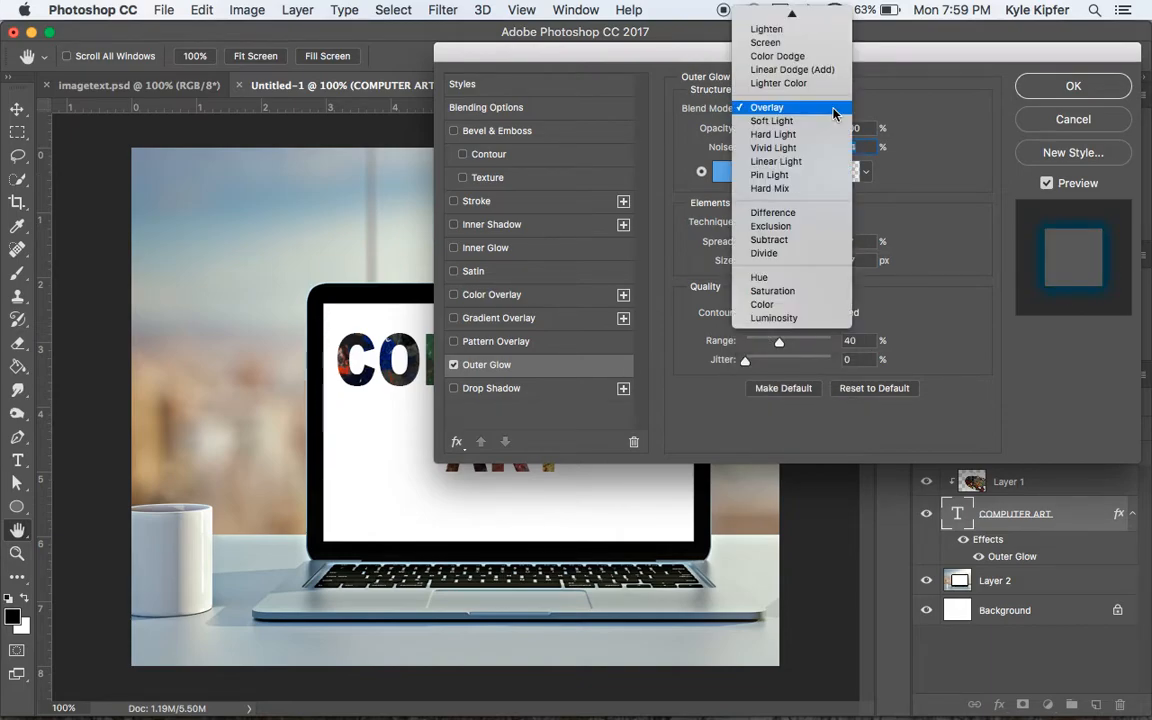
pyautogui.click(799, 146)
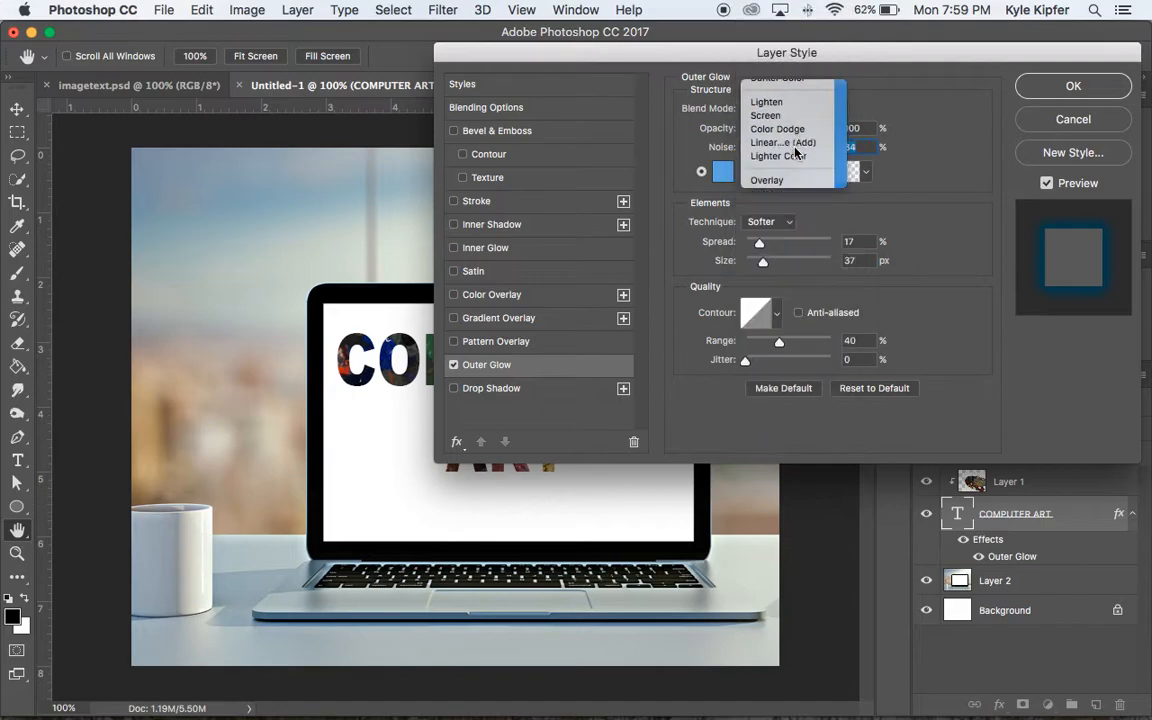
# Step: Set the outer glow to 66% opacity, 25% noise, 34% spread and 49 px size
pyautogui.moveTo(774, 150); pyautogui.dragTo(767, 149)
pyautogui.moveTo(830, 129); pyautogui.dragTo(801, 133)
pyautogui.moveTo(760, 243)
pyautogui.mouseDown()
pyautogui.moveTo(807, 242)
pyautogui.moveTo(776, 246)
pyautogui.moveTo(779, 264)
pyautogui.moveTo(800, 266)
pyautogui.moveTo(768, 265)
pyautogui.mouseUp()
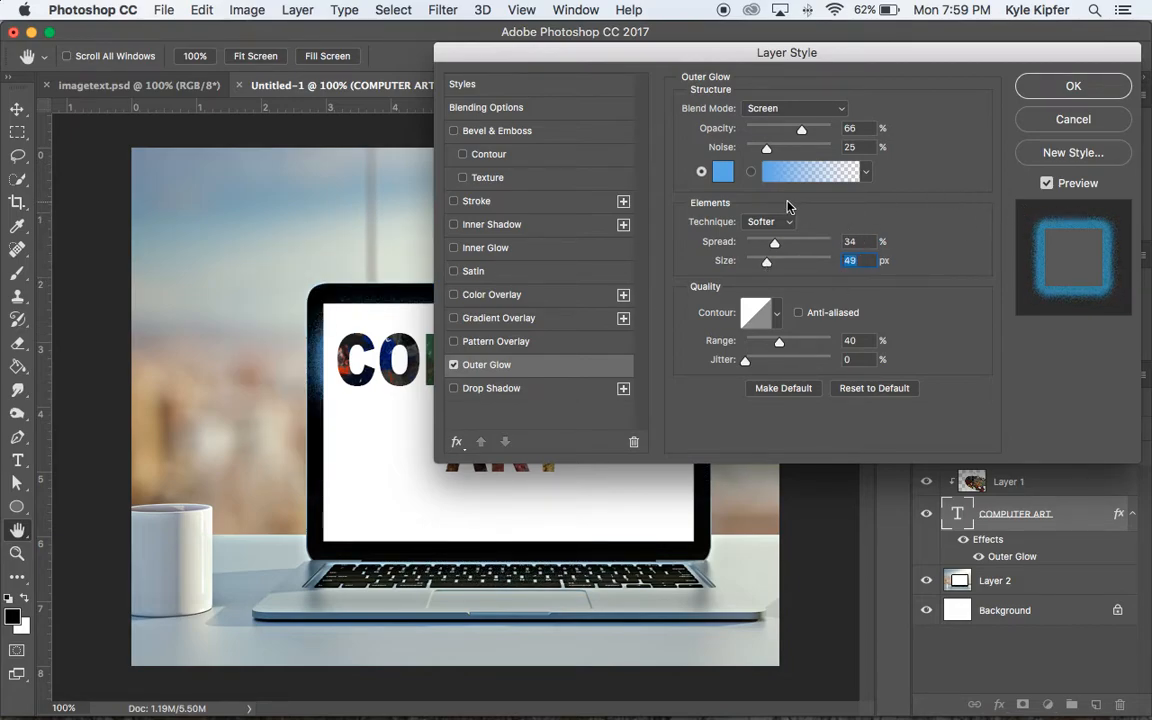
# Step: Try the Multiply blend mode for the outer glow and switch it to Normal
pyautogui.click(831, 111)
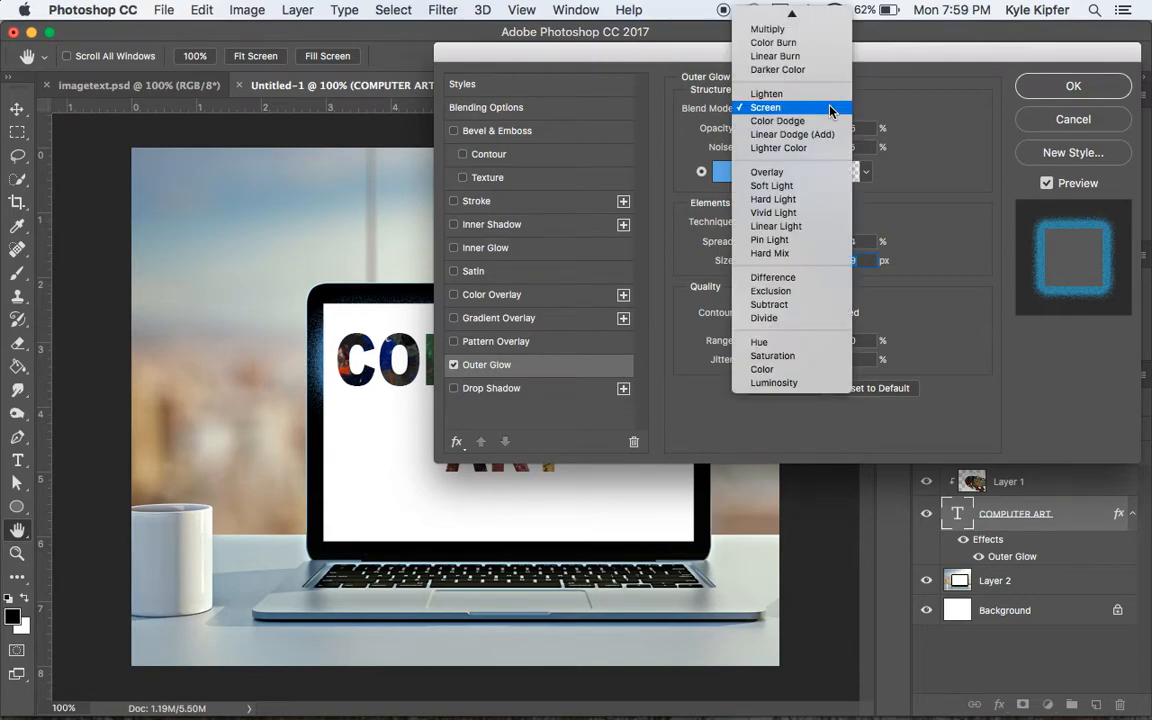
pyautogui.scroll(2, 831, 111)
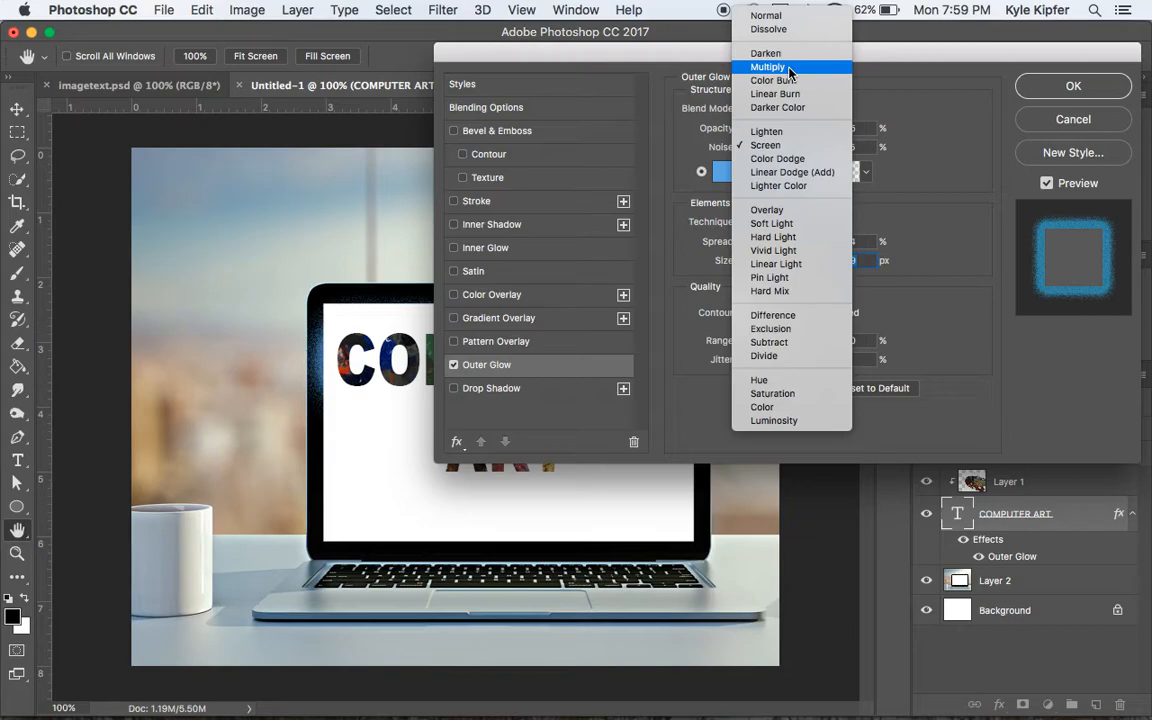
pyautogui.click(789, 68)
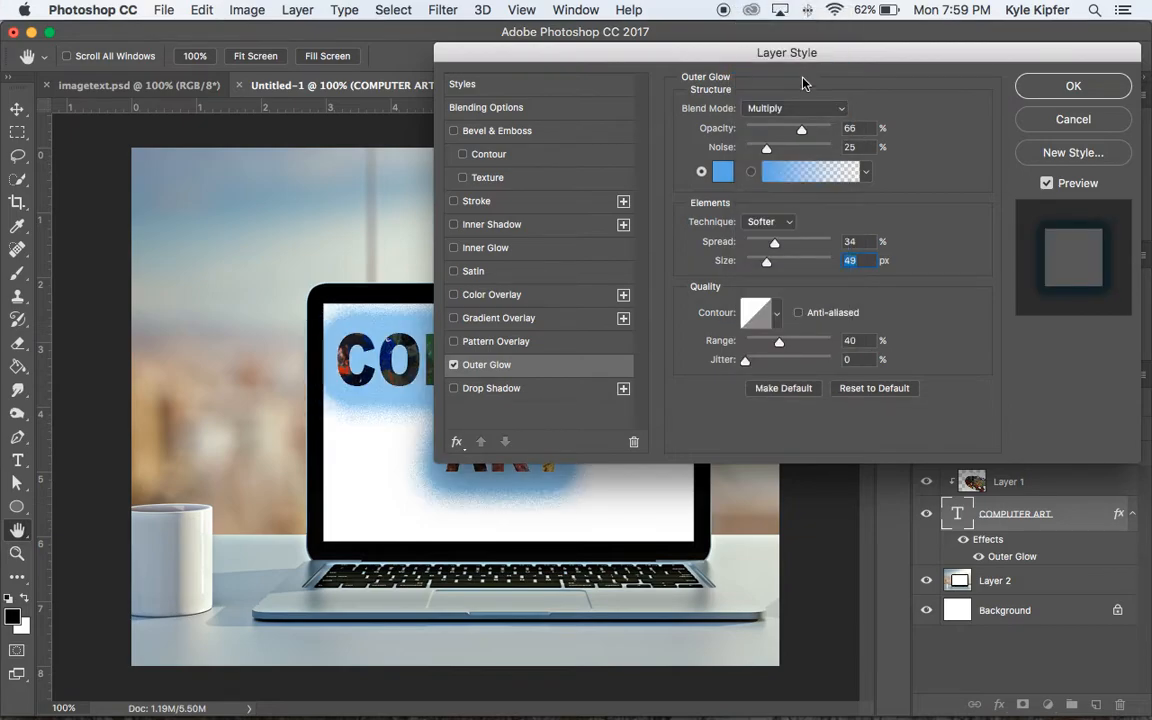
pyautogui.click(822, 109)
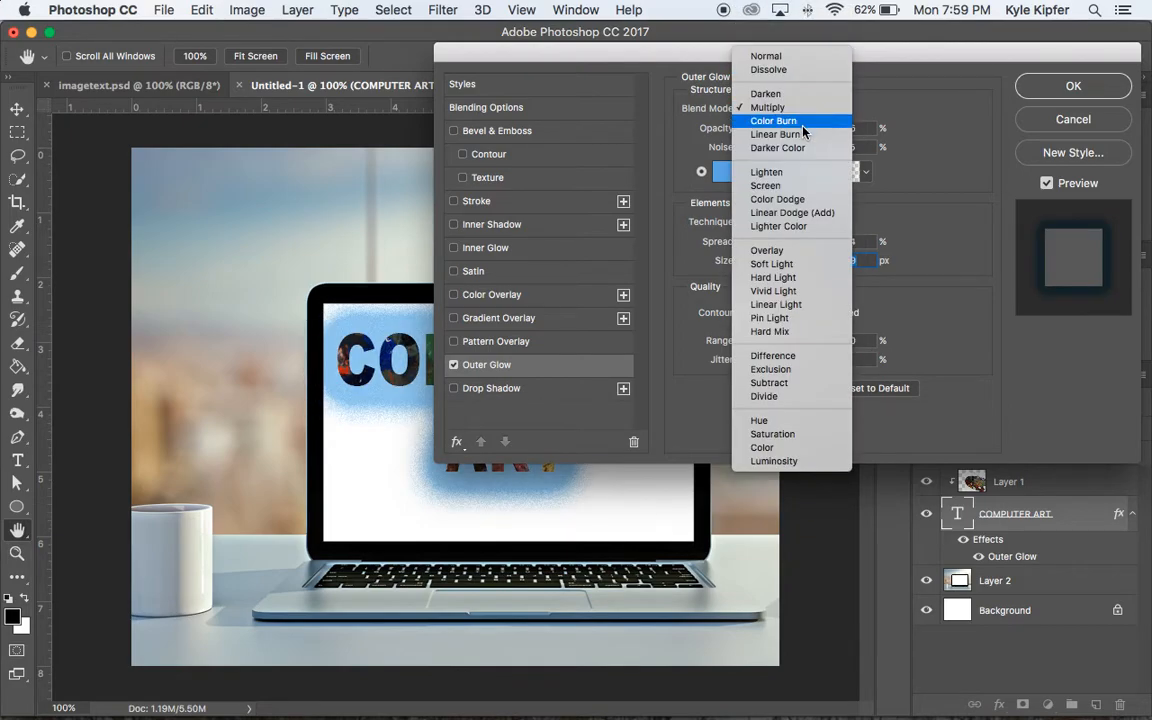
pyautogui.click(791, 57)
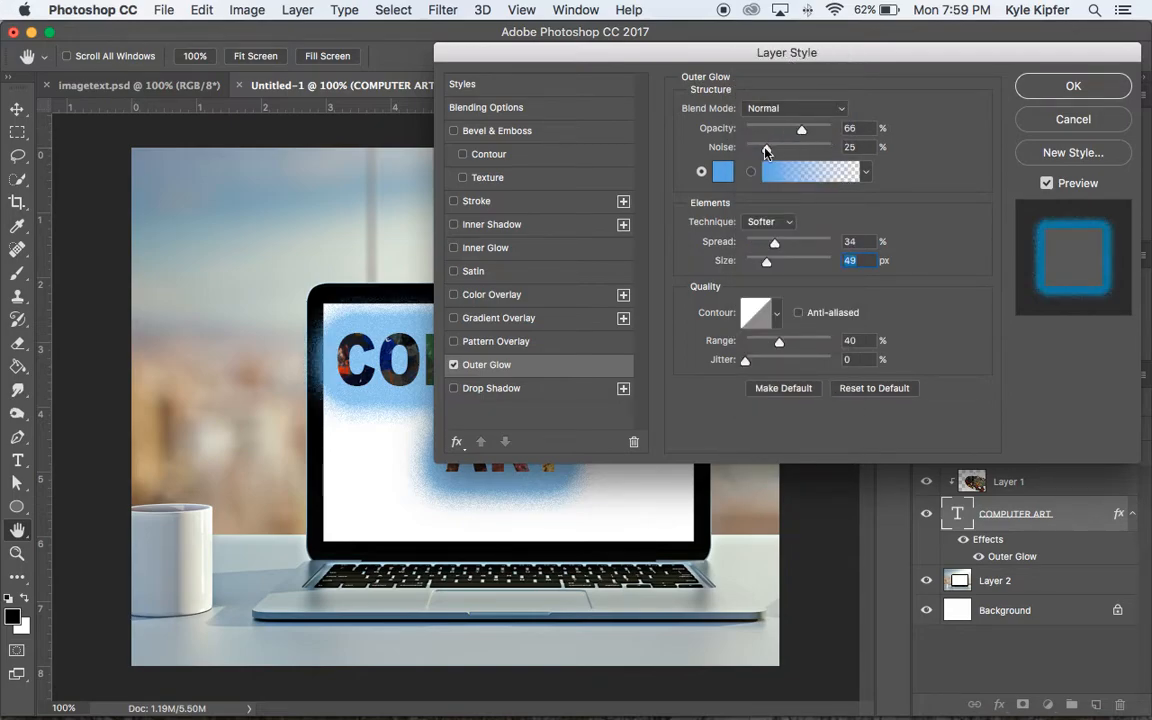
# Step: Refine the outer glow to 56% opacity, 0% noise, 7% spread and 13 px size, keeping the text in view
pyautogui.moveTo(767, 150); pyautogui.dragTo(715, 153)
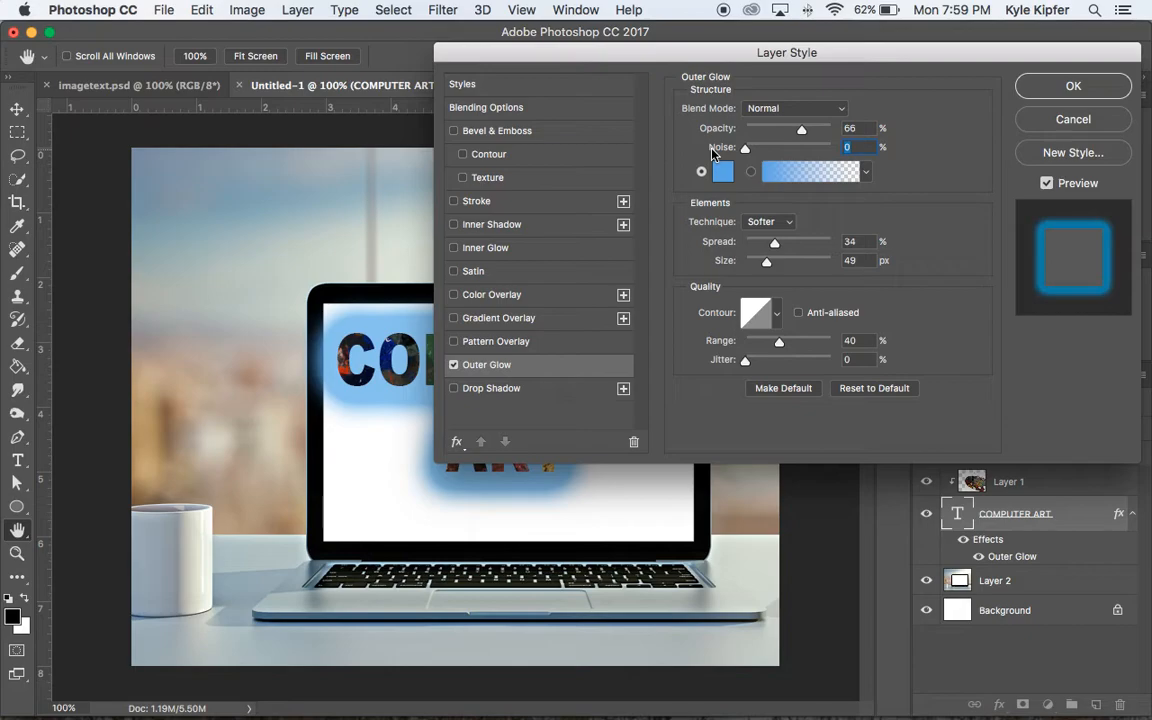
pyautogui.moveTo(802, 133); pyautogui.dragTo(788, 134)
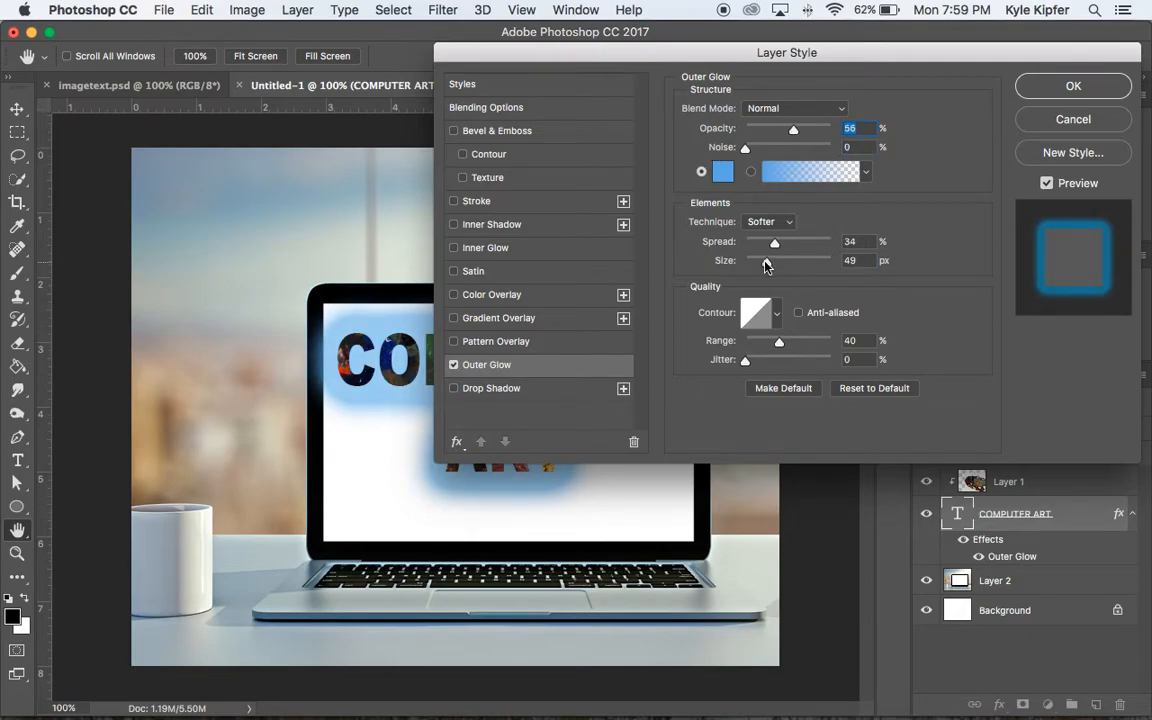
pyautogui.moveTo(767, 262)
pyautogui.mouseDown()
pyautogui.moveTo(755, 264)
pyautogui.moveTo(771, 243)
pyautogui.moveTo(761, 248)
pyautogui.moveTo(789, 247)
pyautogui.moveTo(753, 248)
pyautogui.moveTo(767, 261)
pyautogui.moveTo(756, 266)
pyautogui.mouseUp()
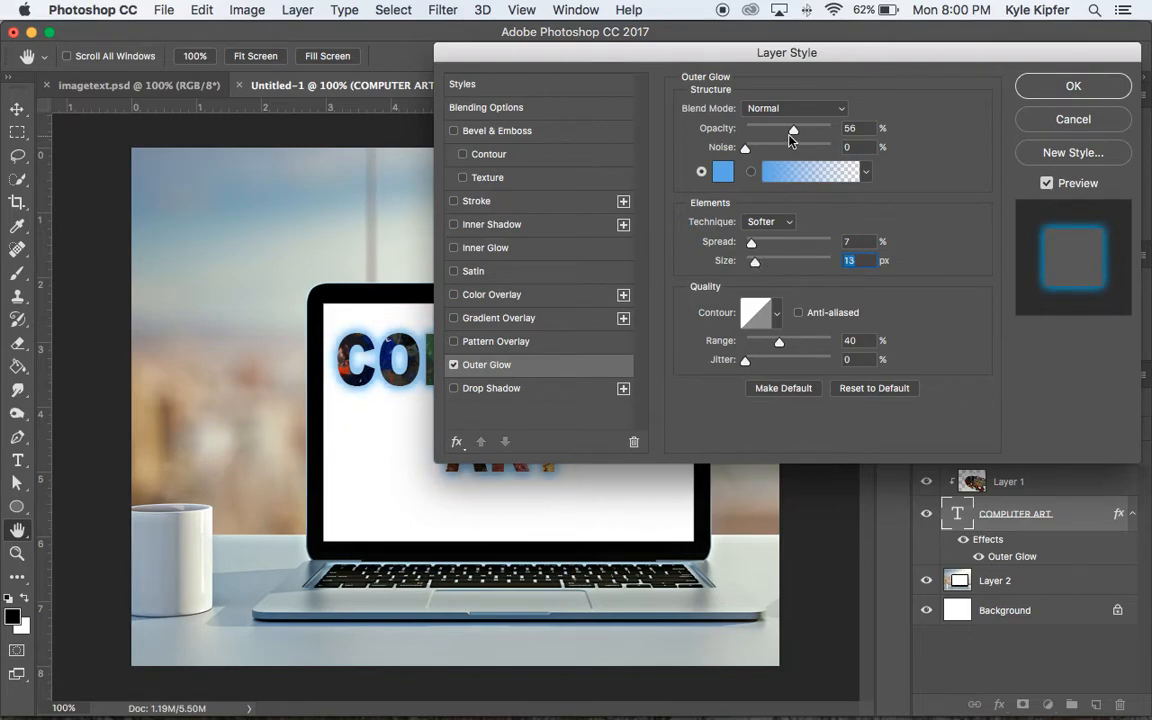
pyautogui.moveTo(844, 47); pyautogui.dragTo(894, 157)
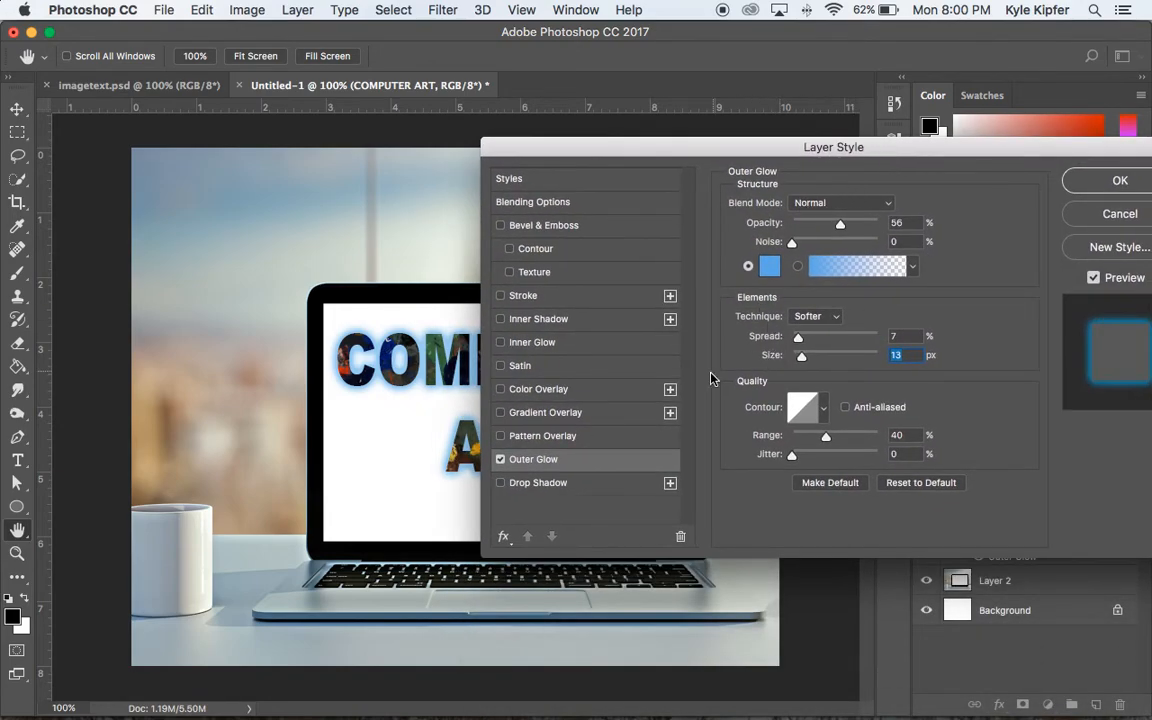
# Step: Replace the text's outer glow with a Drop Shadow of 14 px distance and 11% spread, and apply the layer style
pyautogui.click(501, 460)
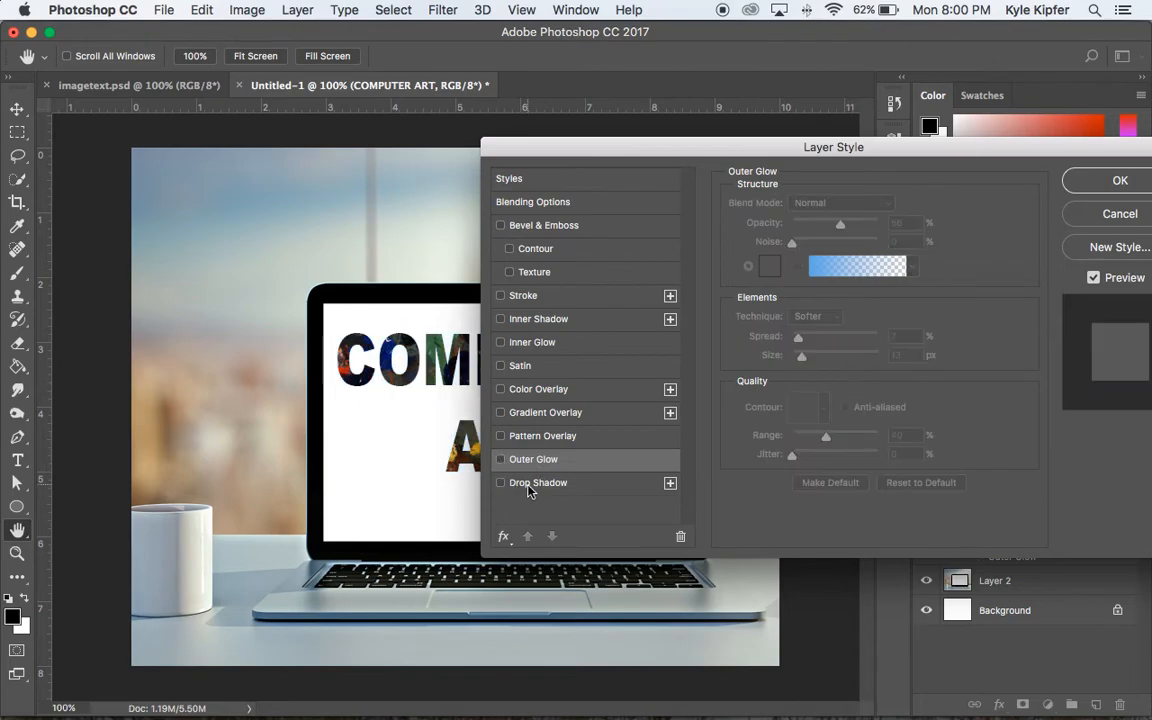
pyautogui.click(501, 483)
pyautogui.moveTo(880, 147); pyautogui.dragTo(900, 51)
pyautogui.moveTo(835, 188); pyautogui.dragTo(821, 208)
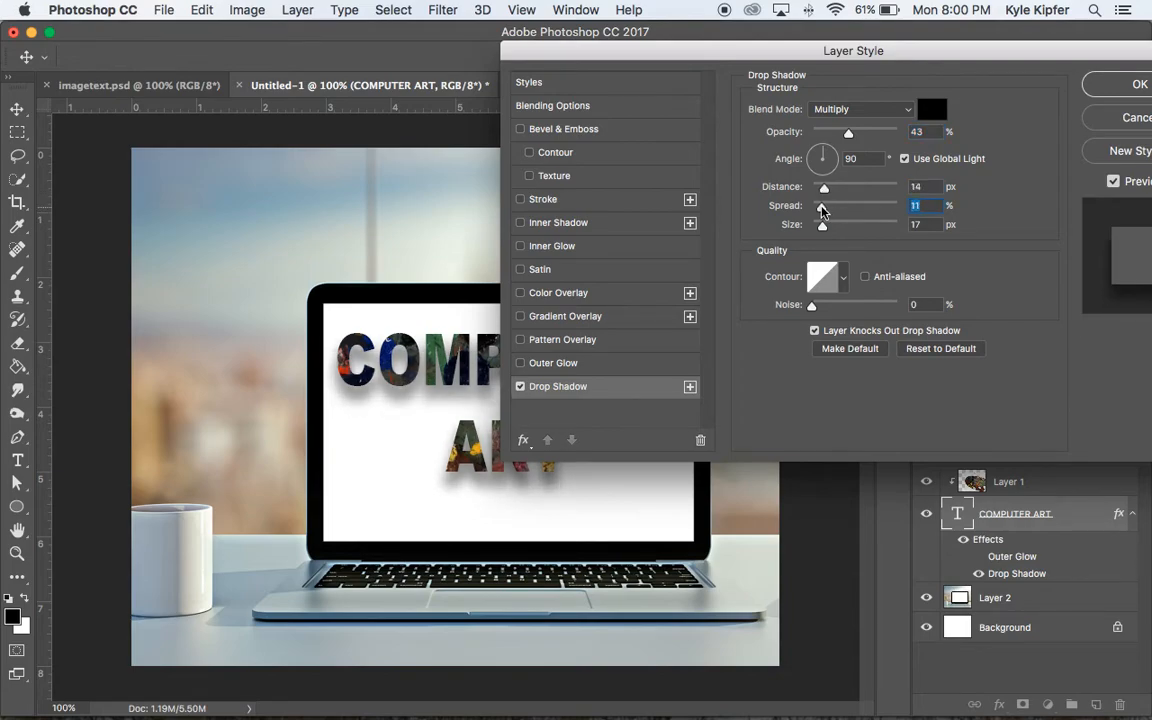
pyautogui.click(1129, 94)
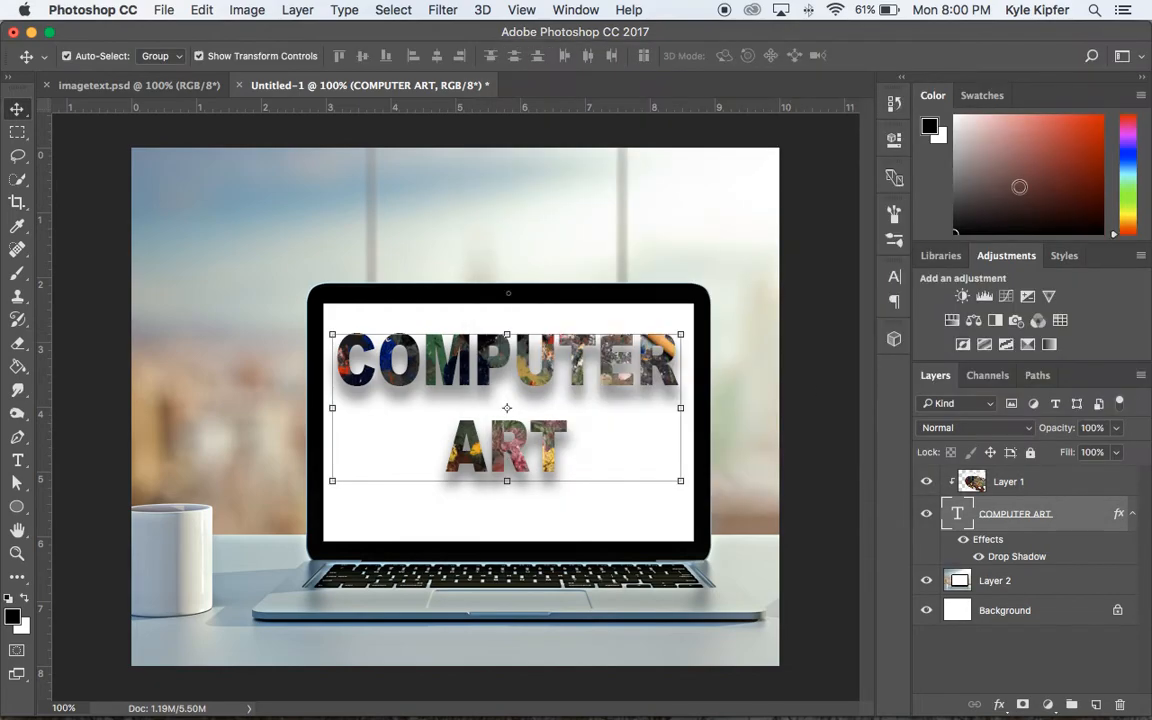
pyautogui.click(802, 372)
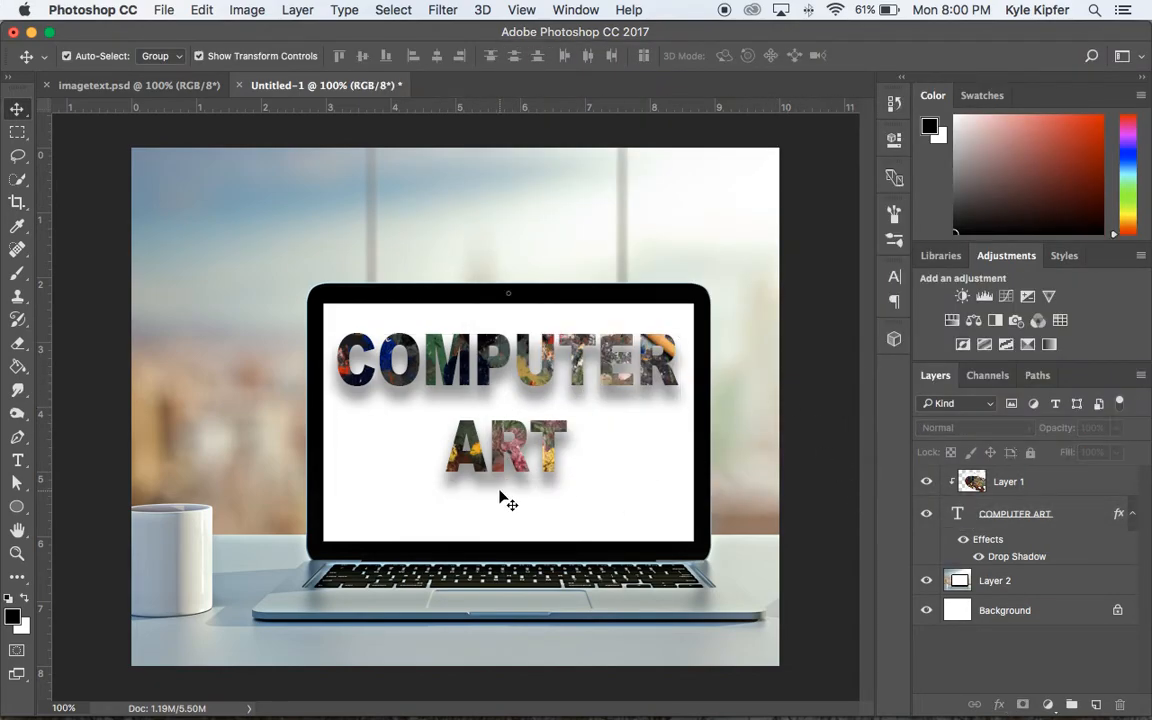
pyautogui.click(648, 370)
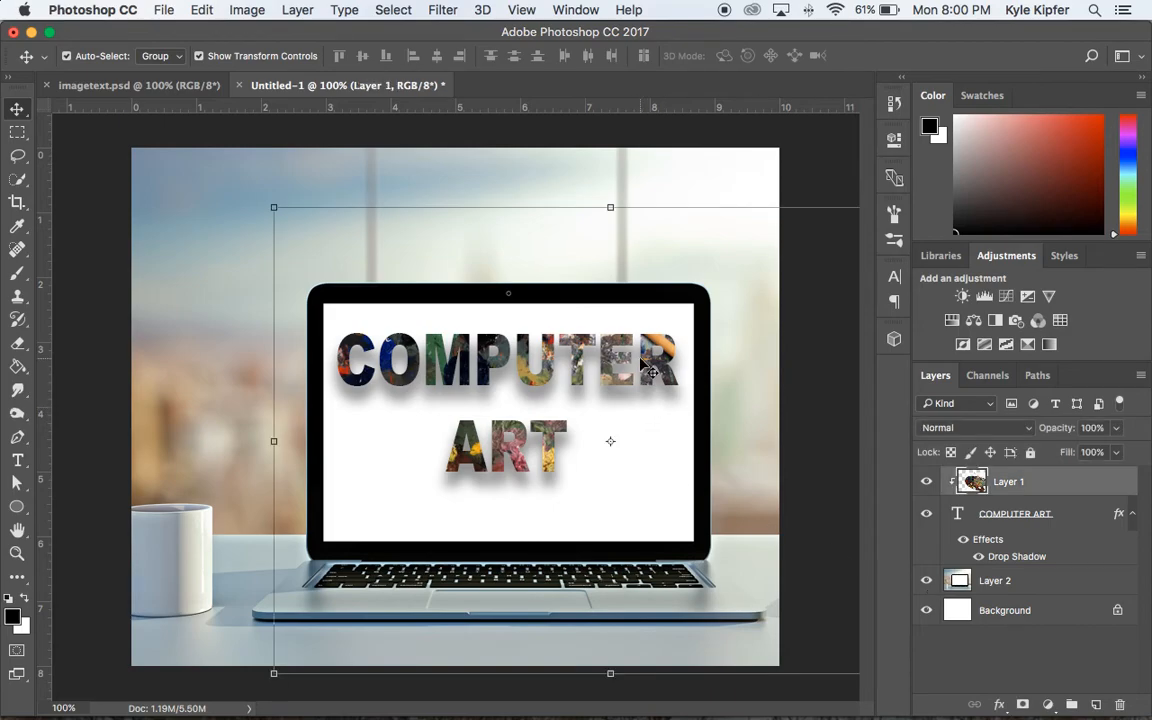
# Step: Add a Bevel & Emboss effect to the COMPUTER ART text with the Inner Bevel style and Smooth technique, and apply it
pyautogui.click(1045, 513)
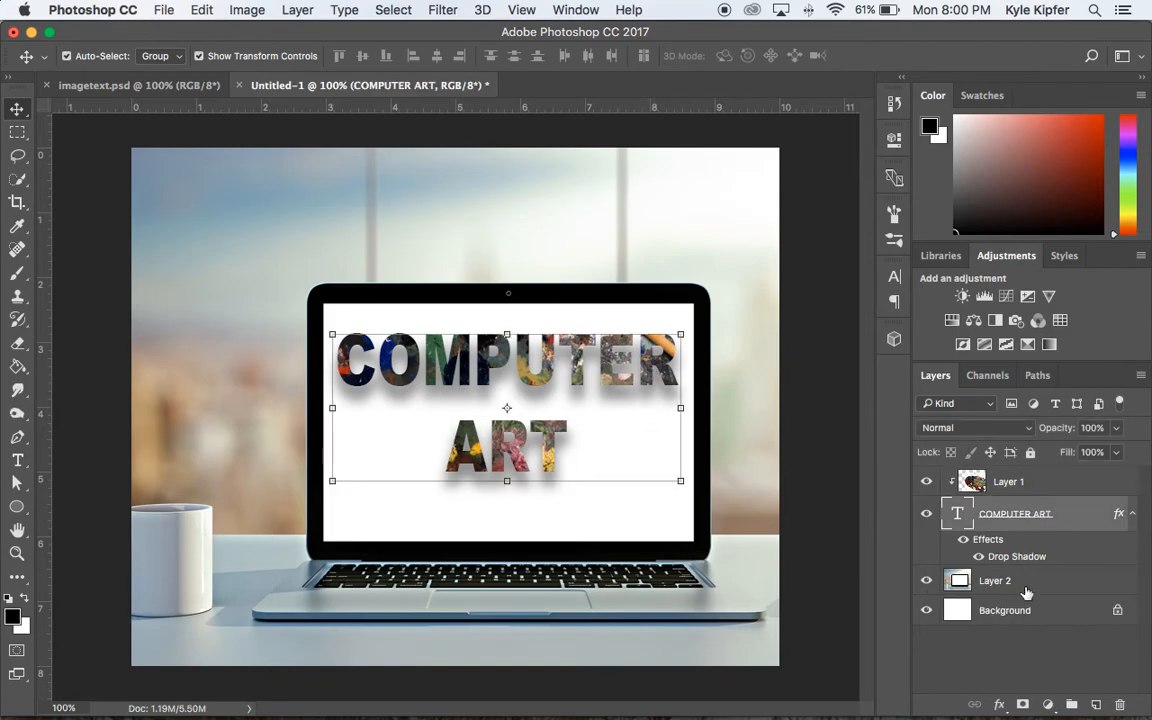
pyautogui.click(998, 704)
pyautogui.click(1060, 533)
pyautogui.moveTo(582, 141); pyautogui.dragTo(773, 82)
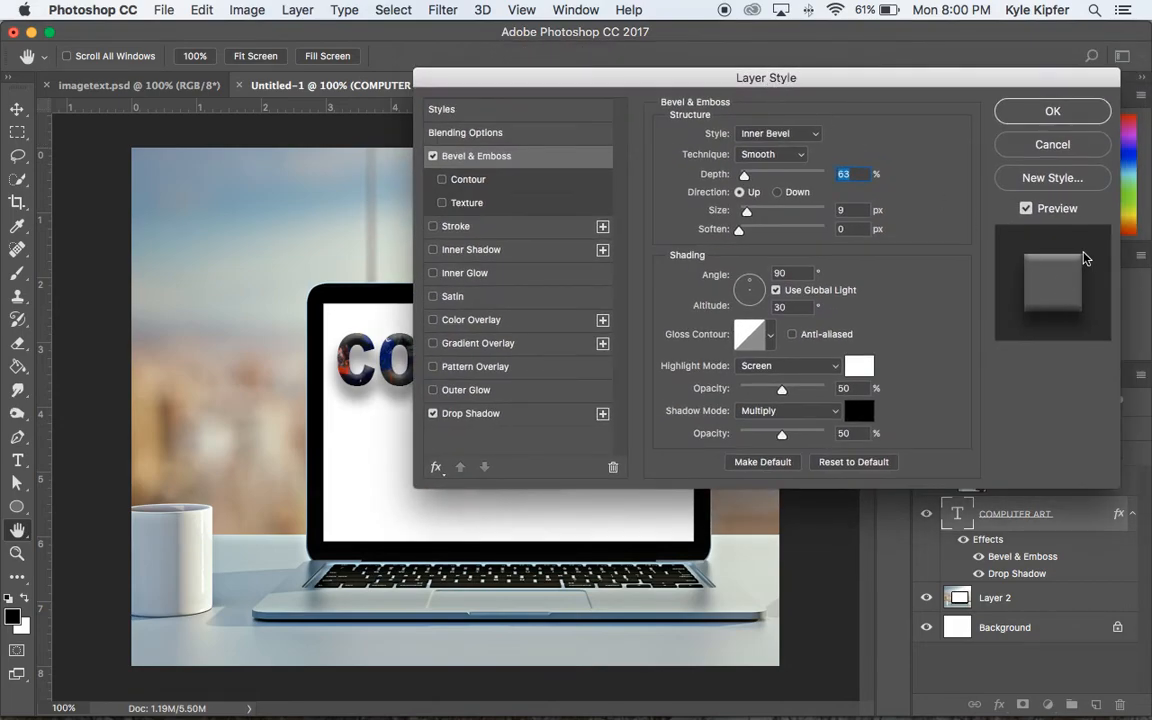
pyautogui.moveTo(673, 88); pyautogui.dragTo(733, 108)
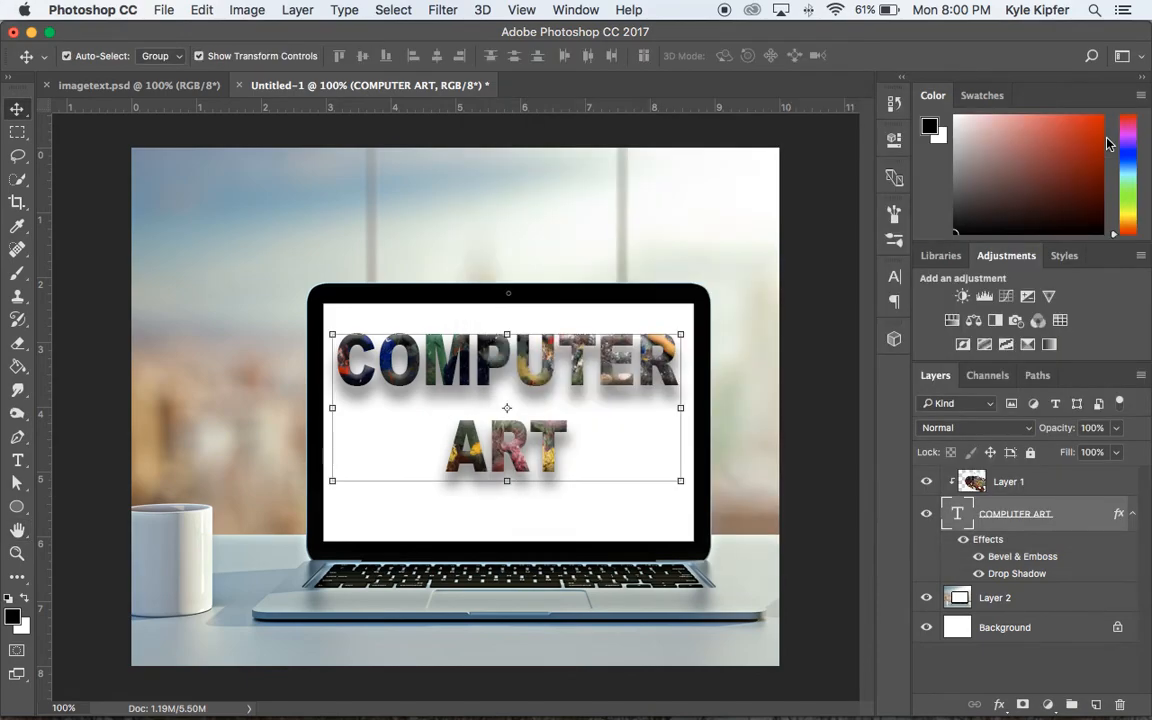
pyautogui.click(1109, 142)
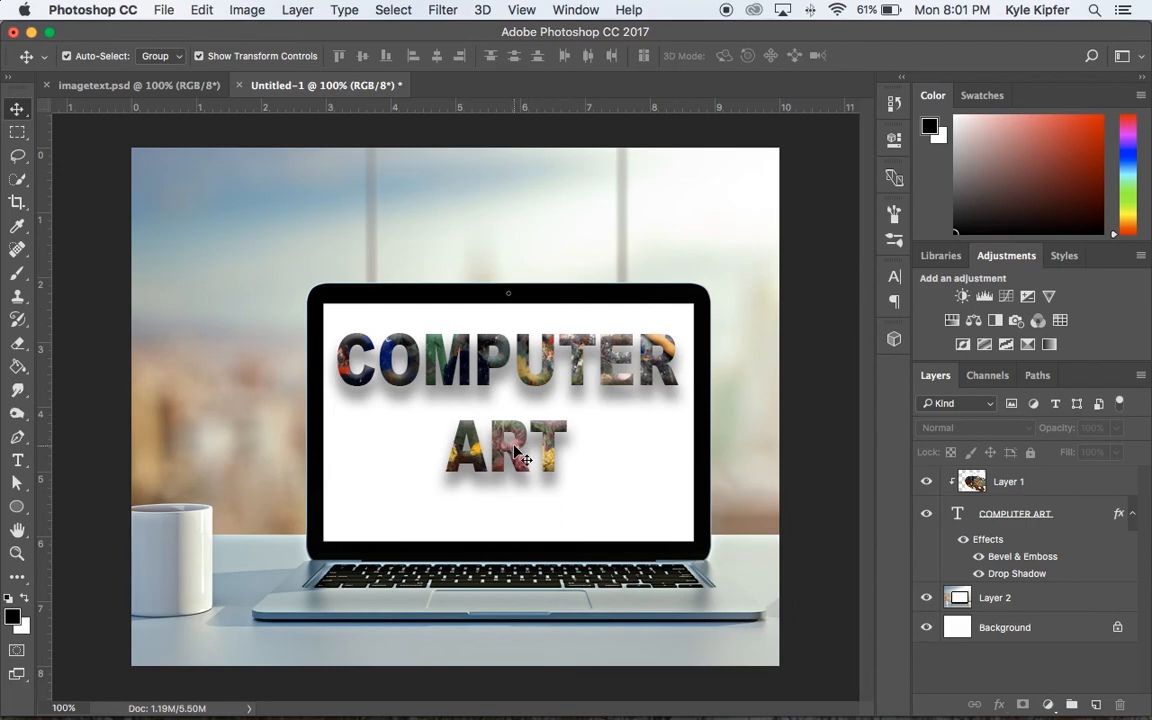
pyautogui.moveTo(665, 716)
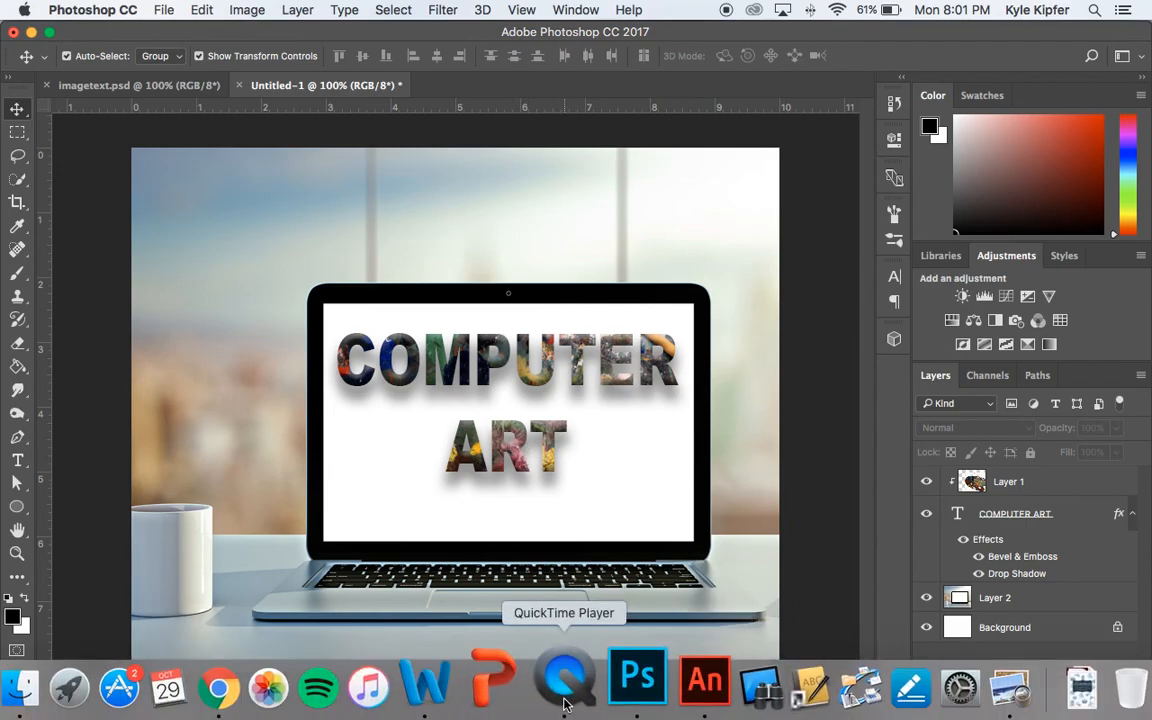